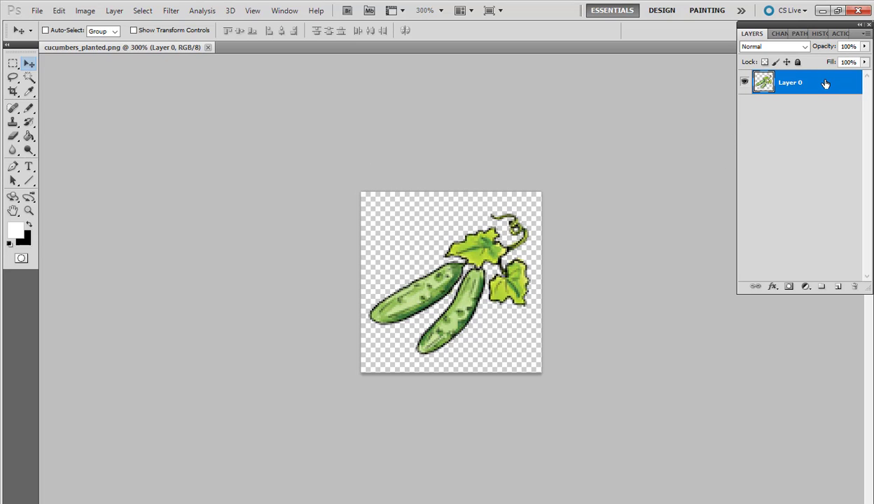
Duplicate the cucumber layer and scale both layers down together to about 79%
{"action": "key", "text": "ctrl+j"}
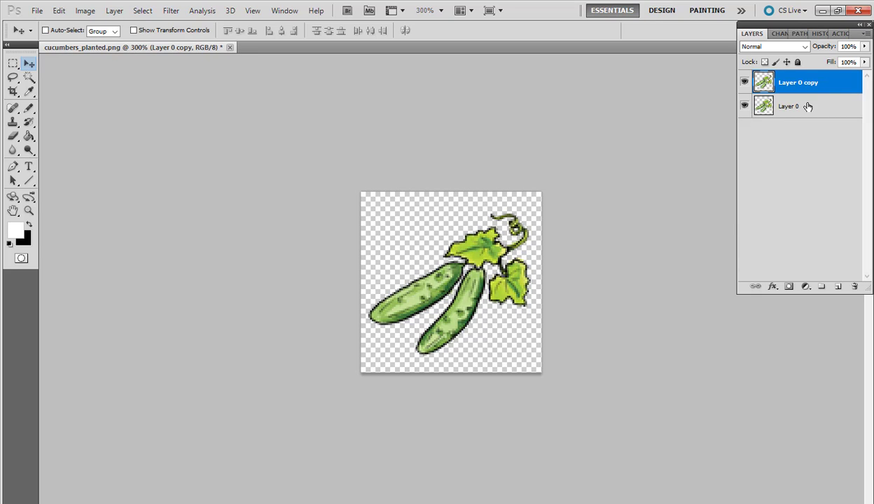
{"action": "left_click", "coordinate": [808, 106], "text": "shift"}
{"action": "key", "text": "ctrl+t"}
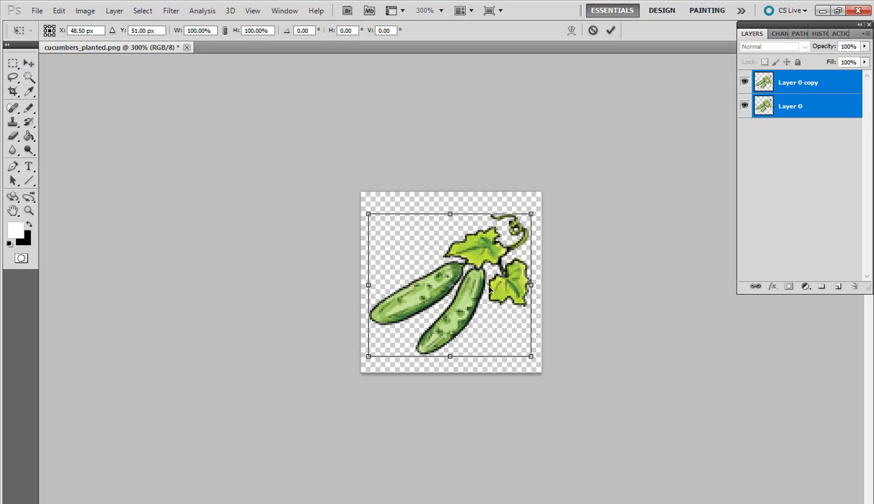
{"action": "left_click_drag", "start_coordinate": [531, 356], "coordinate": [496, 330]}
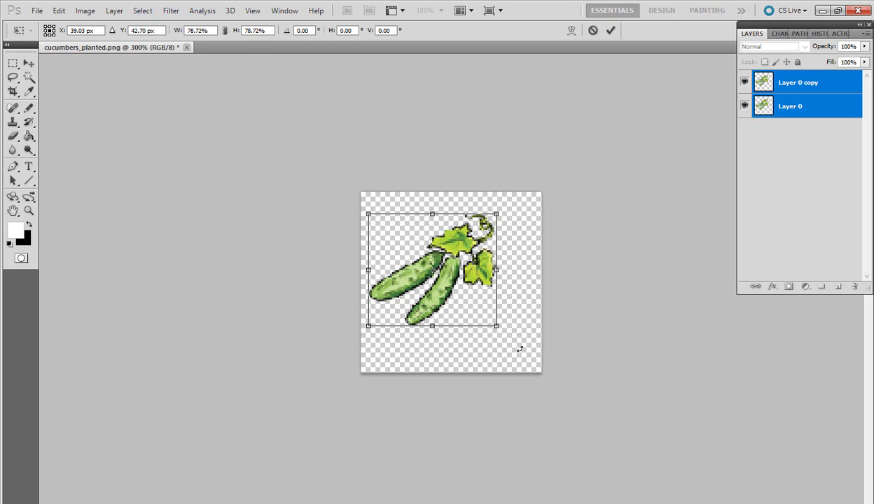
{"action": "key", "text": "Return"}
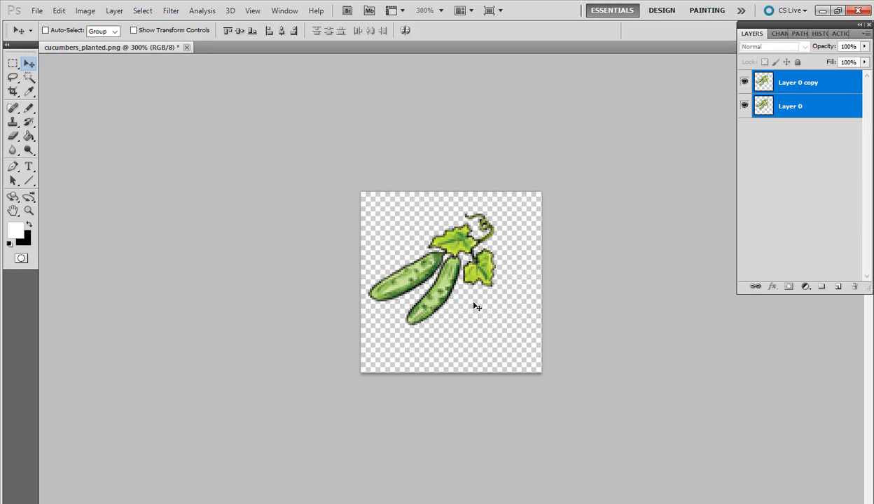
{"action": "key", "text": "ctrl+t"}
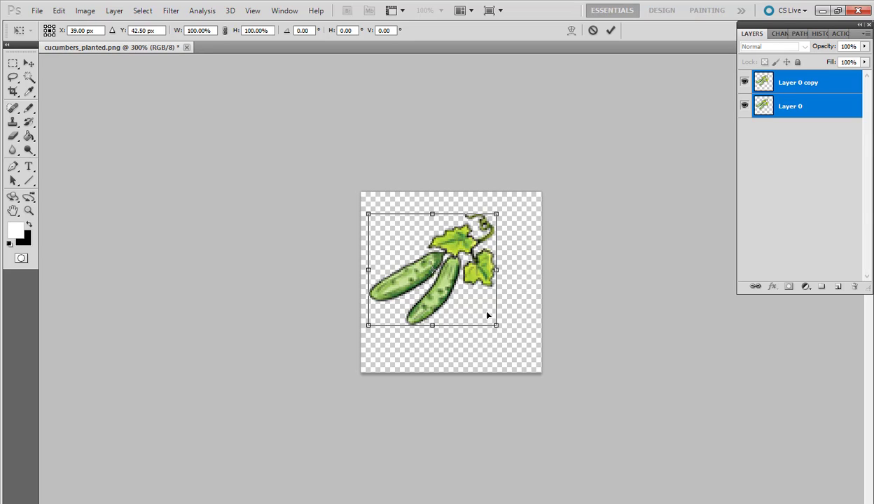
{"action": "key", "text": "Return"}
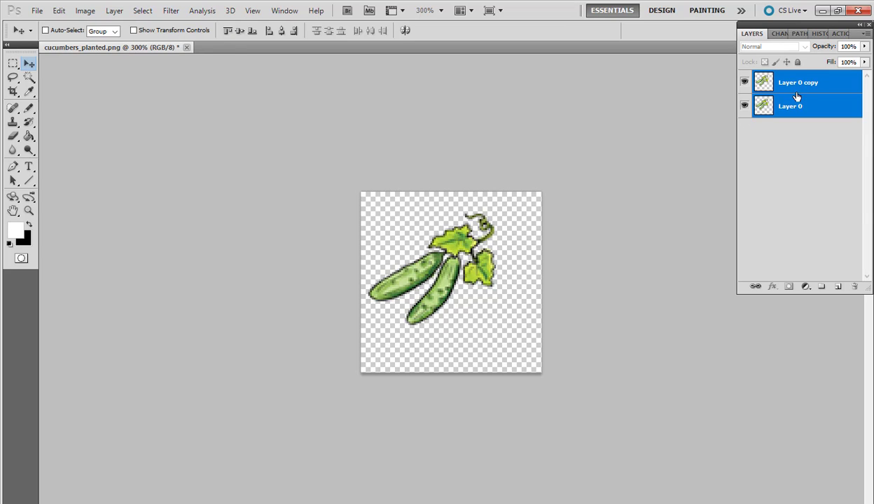
Spread the two cucumber bunches diagonally, moving the copy to the lower right and the original to the upper left of the canvas
{"action": "left_click", "coordinate": [797, 92]}
{"action": "left_click_drag", "start_coordinate": [434, 303], "coordinate": [473, 342]}
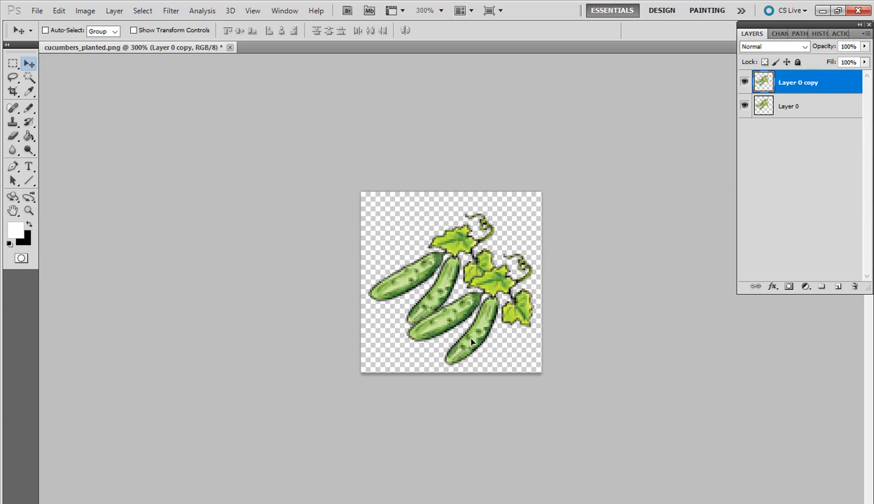
{"action": "left_click", "coordinate": [781, 108]}
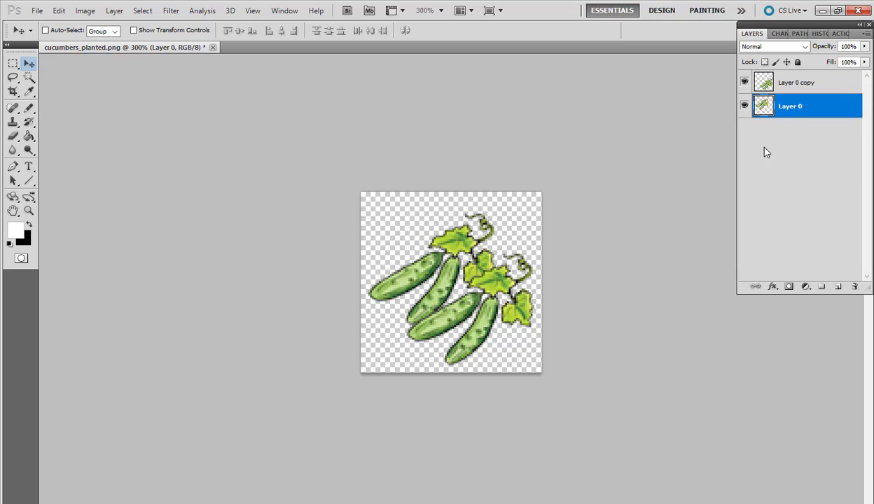
{"action": "left_click_drag", "start_coordinate": [434, 294], "coordinate": [429, 271]}
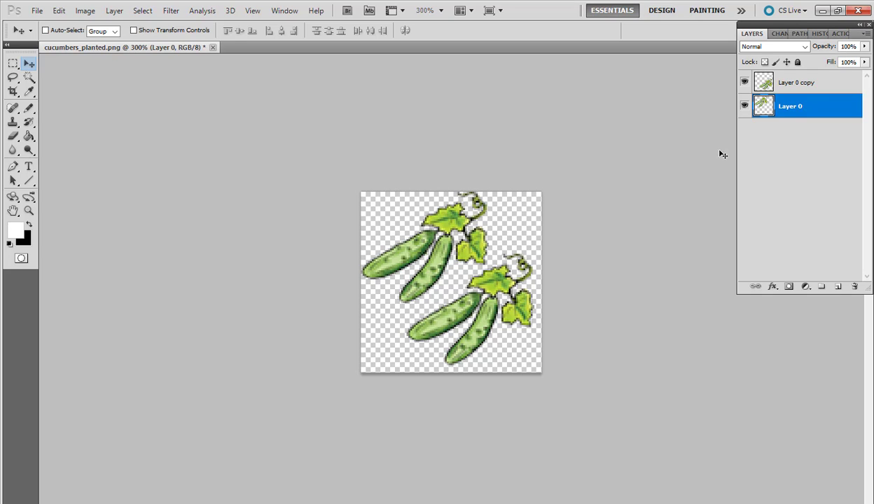
{"action": "left_click", "coordinate": [815, 82]}
{"action": "left_click_drag", "start_coordinate": [471, 330], "coordinate": [481, 336]}
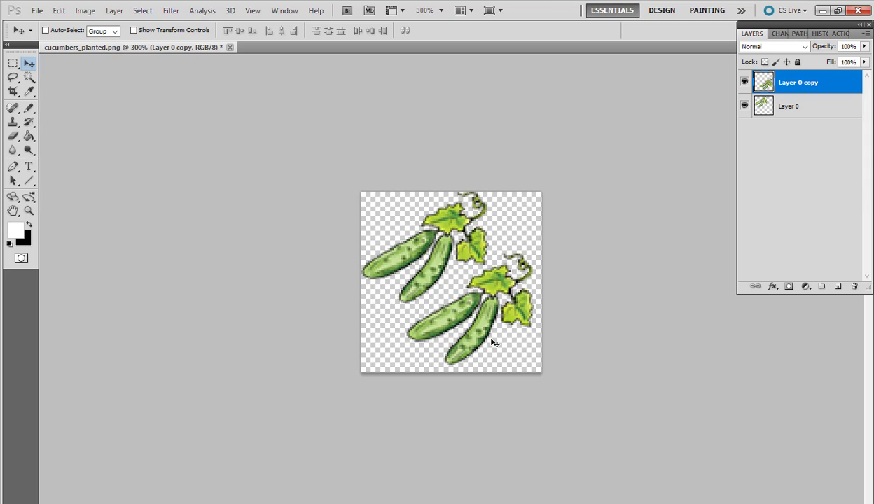
Save the image for the web as PNG-8, replacing cucumbers_planted.png in the veggies folder
{"action": "left_click", "coordinate": [37, 11]}
{"action": "left_click", "coordinate": [98, 222]}
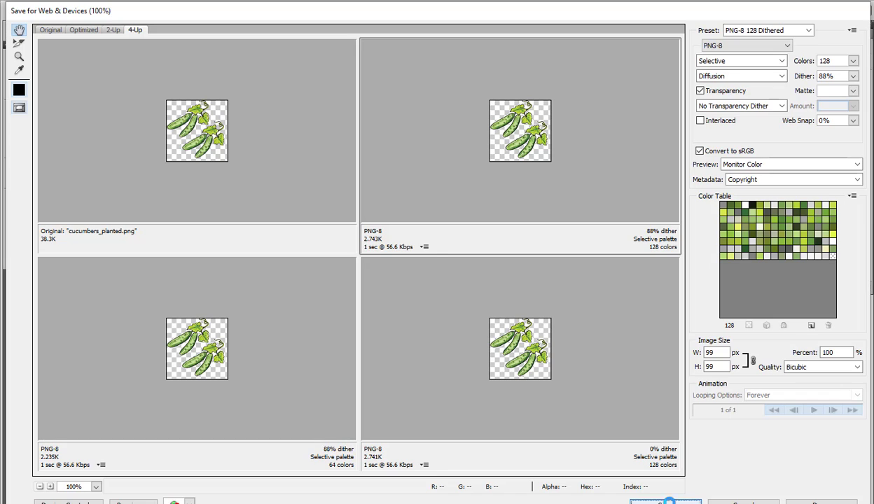
{"action": "left_click", "coordinate": [667, 503]}
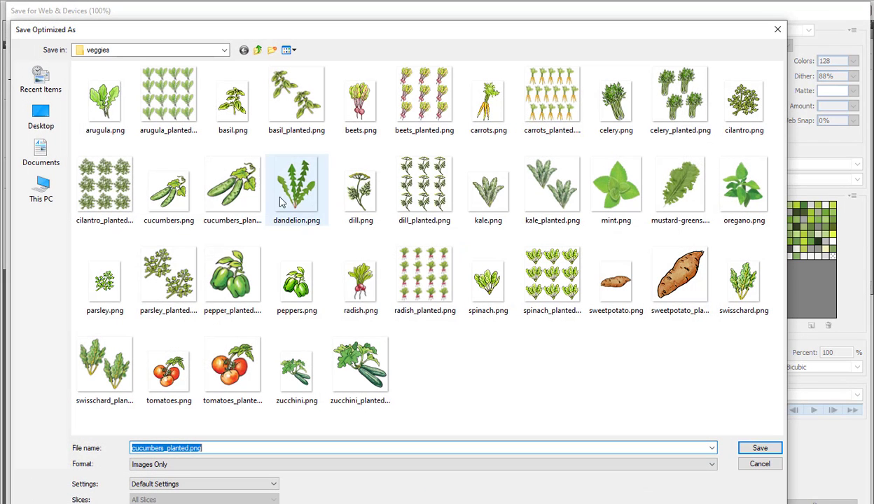
{"action": "left_click", "coordinate": [233, 198]}
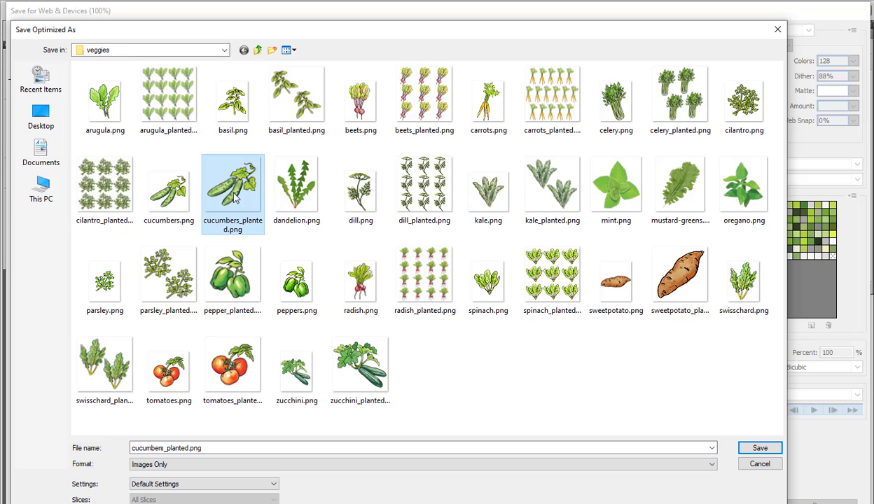
{"action": "left_click", "coordinate": [759, 449]}
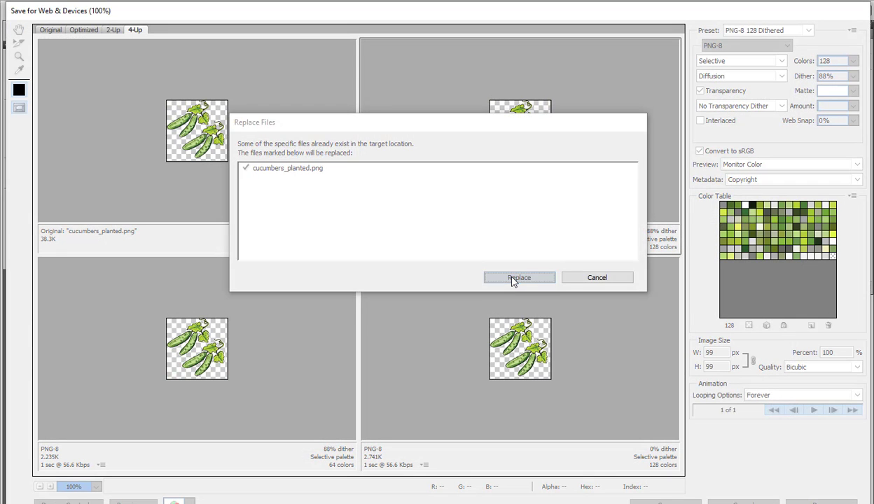
{"action": "left_click", "coordinate": [513, 278]}
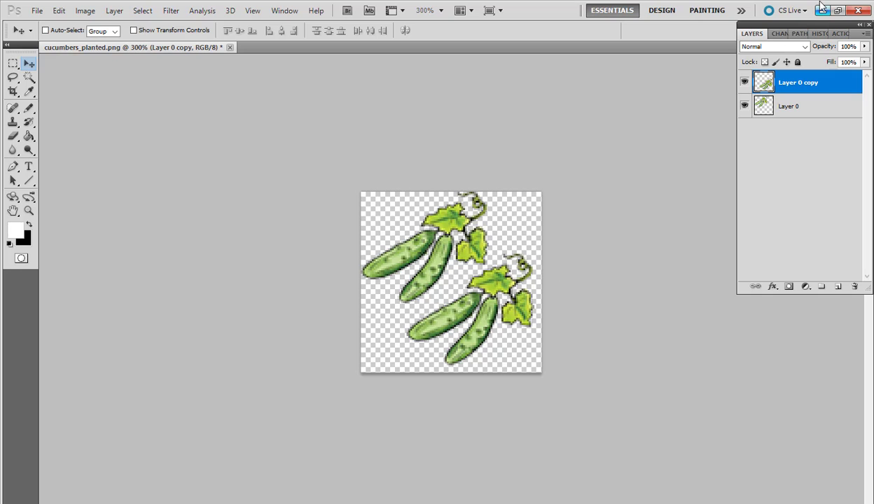
Switch to Articulate Storyline and add a Drop Correct state to the cucumber picture
{"action": "left_click", "coordinate": [823, 10]}
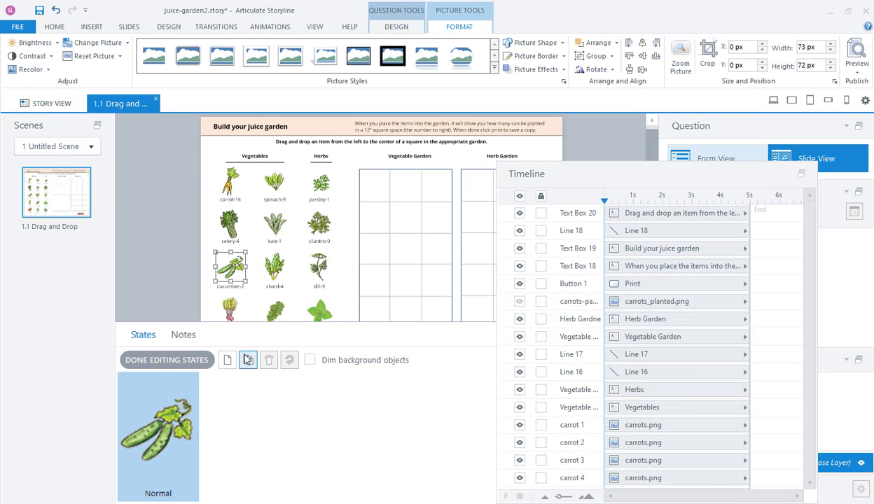
{"action": "left_click", "coordinate": [249, 362]}
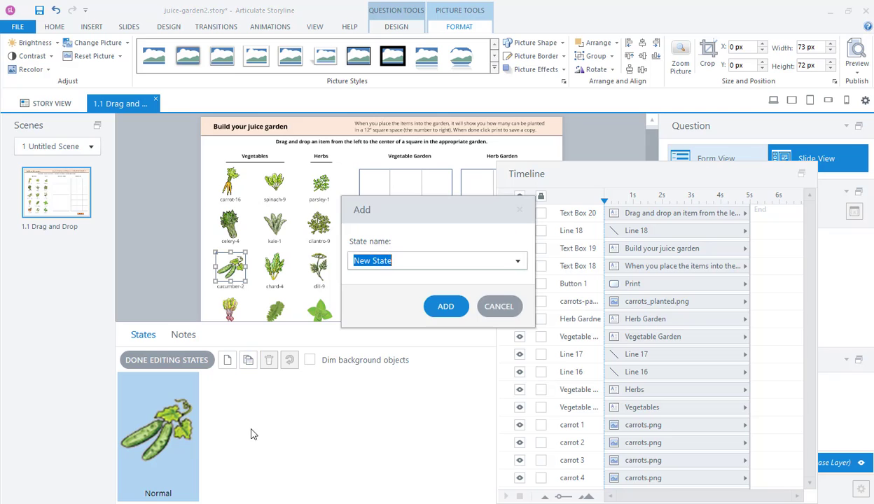
{"action": "left_click", "coordinate": [434, 261]}
{"action": "left_click", "coordinate": [518, 260]}
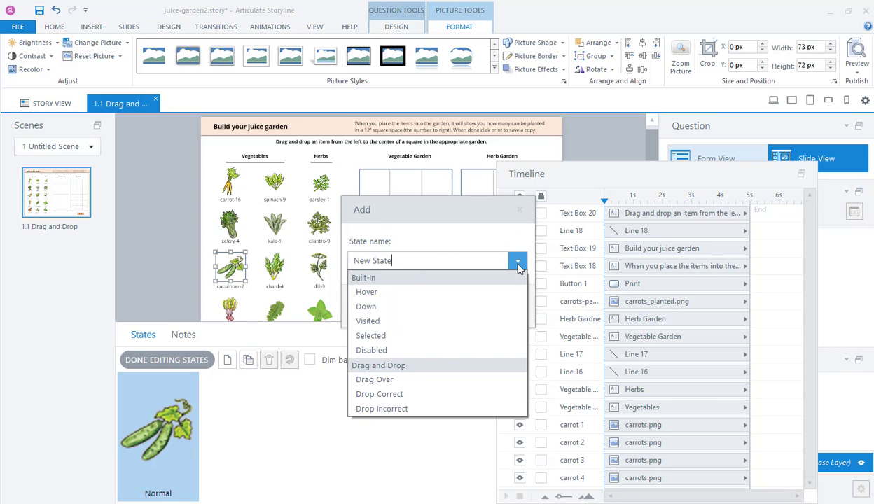
{"action": "left_click", "coordinate": [421, 394]}
{"action": "left_click", "coordinate": [446, 306]}
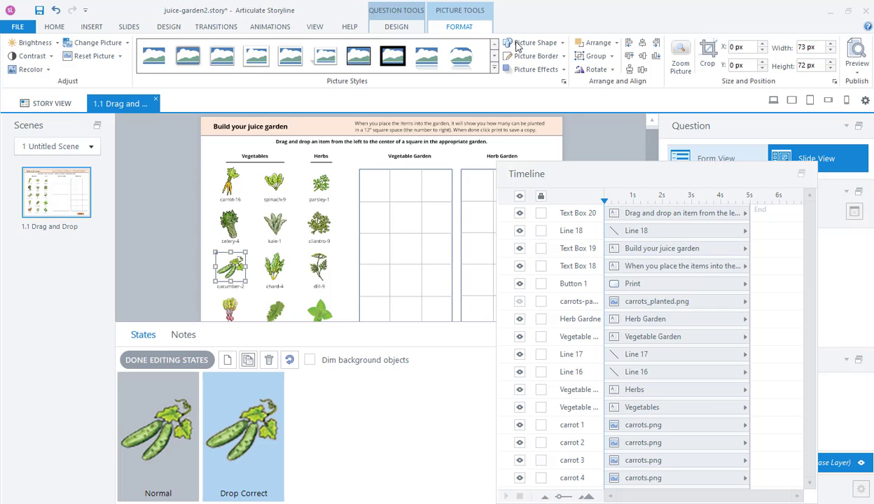
Replace the picture in the cucumber's Drop Correct state with cucumbers_planted.png from the veggies folder
{"action": "left_click", "coordinate": [94, 42]}
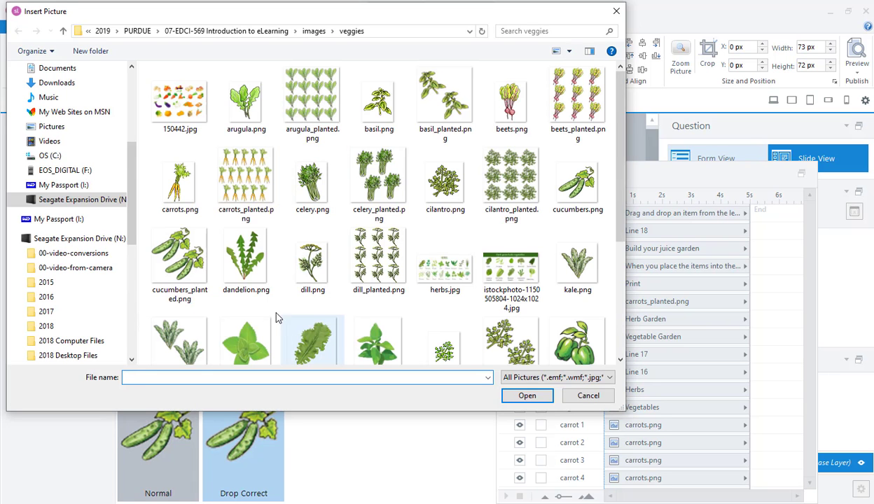
{"action": "left_click", "coordinate": [192, 279]}
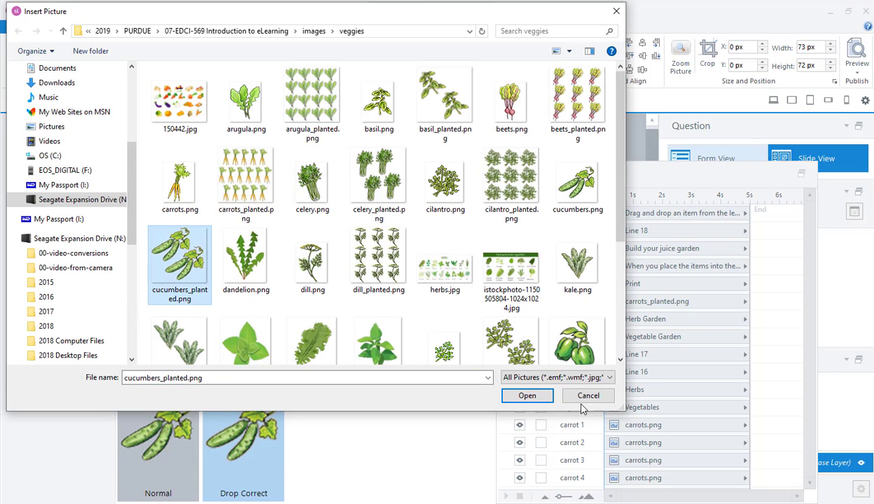
{"action": "left_click", "coordinate": [525, 396]}
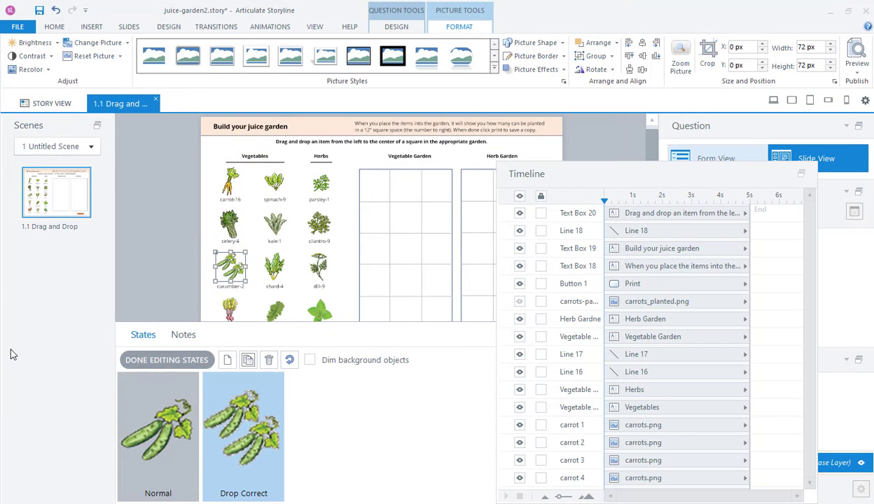
Compare the cucumber's Normal and Drop Correct states on the slide
{"action": "left_click", "coordinate": [154, 455]}
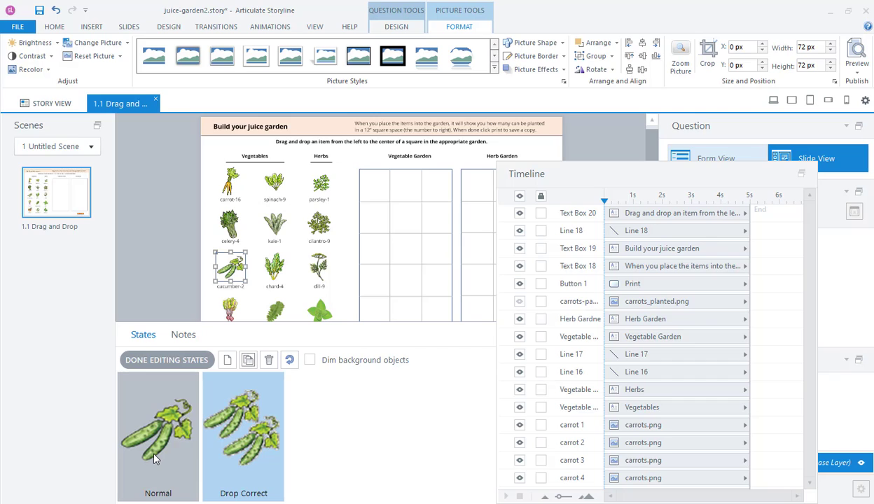
{"action": "left_click", "coordinate": [265, 452]}
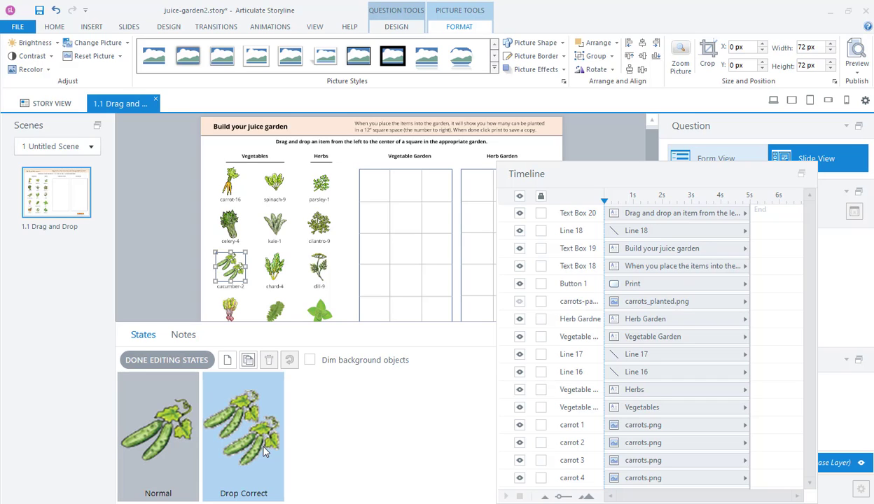
{"action": "left_click", "coordinate": [163, 443]}
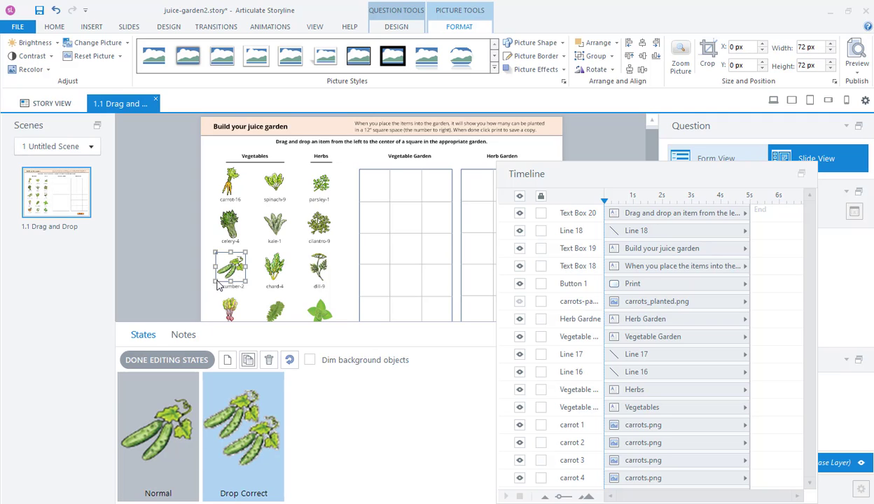
{"action": "left_click", "coordinate": [269, 430]}
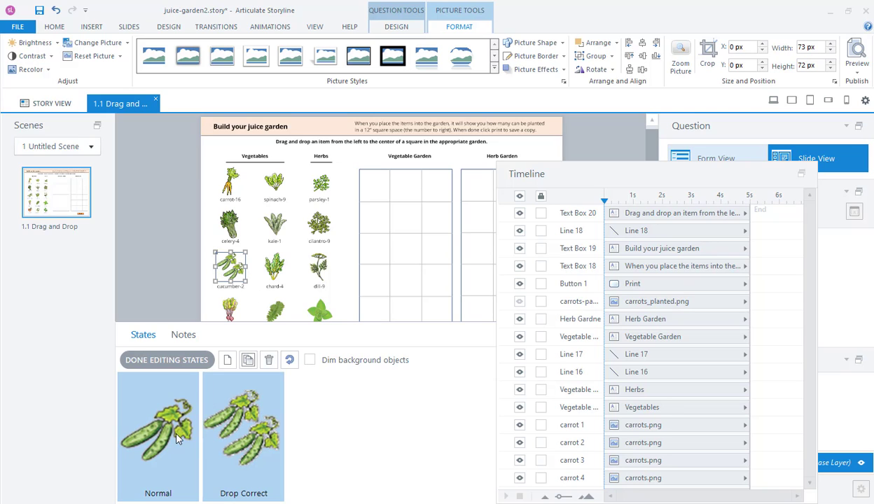
{"action": "left_click", "coordinate": [255, 451]}
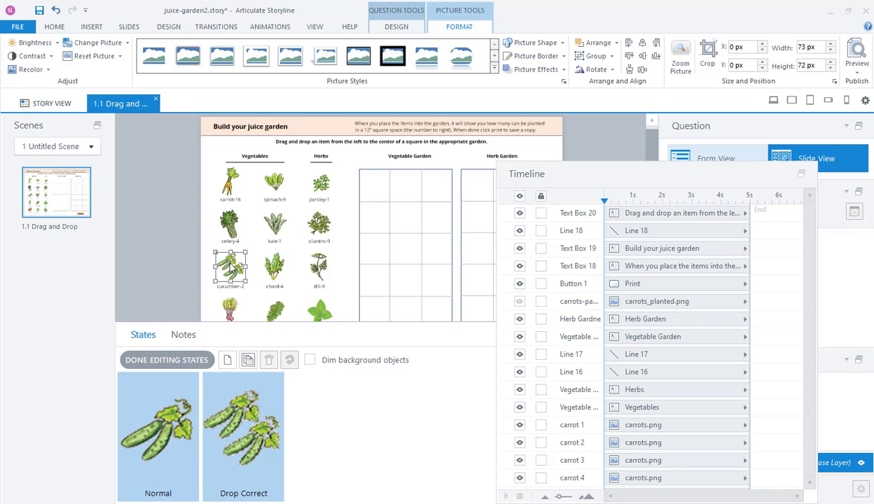
Try moving the Drop Correct cucumber picture onto the vegetable garden grid, and undo the move
{"action": "mouse_move", "coordinate": [230, 267]}
{"action": "left_mouse_down"}
{"action": "mouse_move", "coordinate": [307, 248]}
{"action": "mouse_move", "coordinate": [375, 248]}
{"action": "left_mouse_up"}
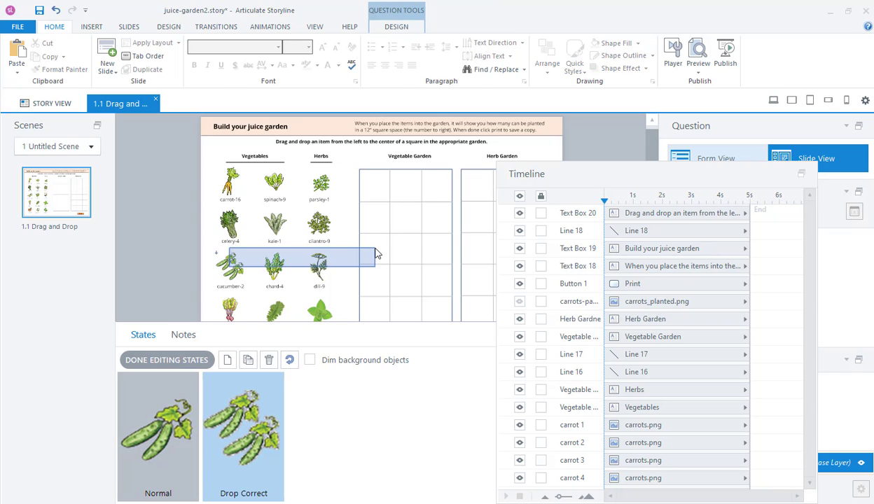
{"action": "left_click_drag", "start_coordinate": [343, 274], "coordinate": [379, 260]}
{"action": "left_click", "coordinate": [233, 277]}
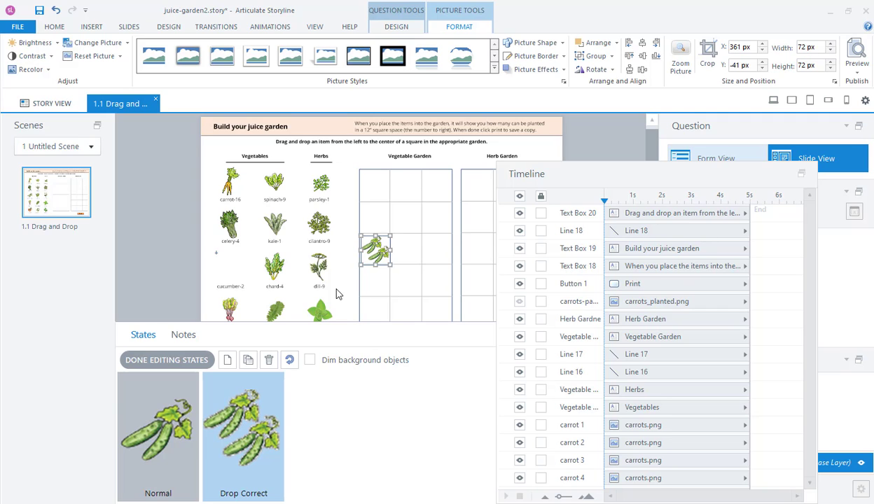
{"action": "key", "text": "ctrl+z"}
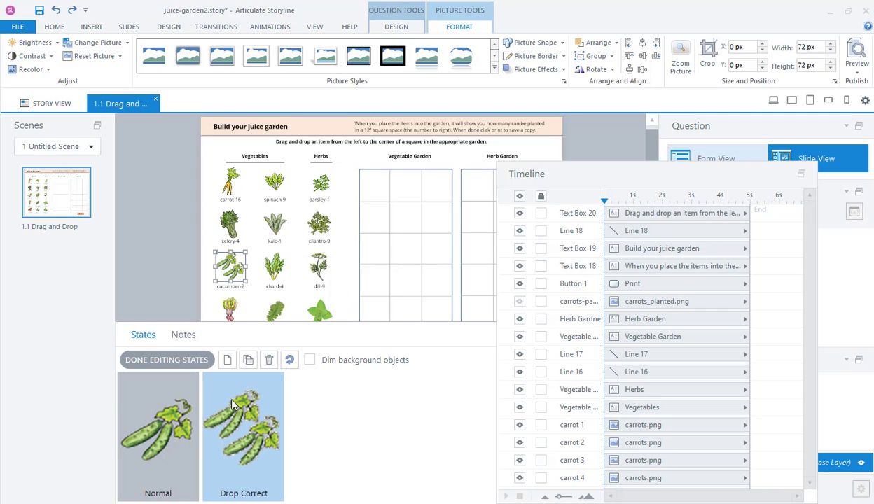
Finish editing the cucumber's states and select the cucumbers.png object in the timeline
{"action": "left_click", "coordinate": [186, 361]}
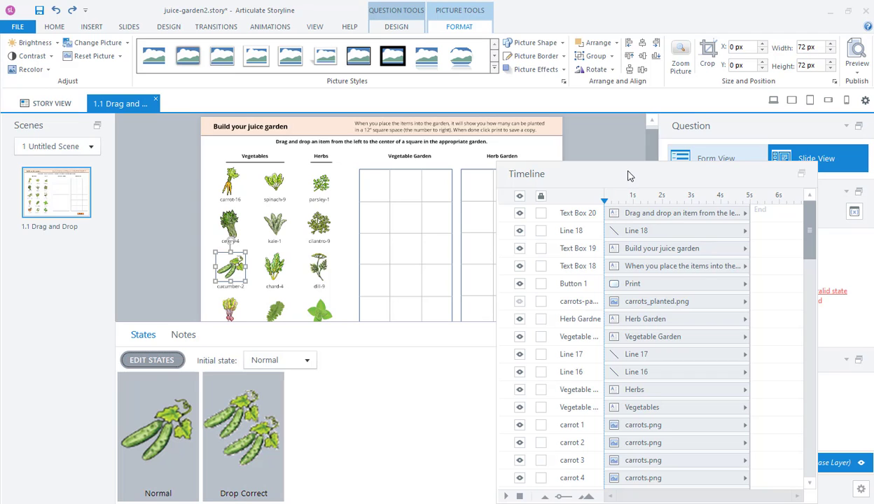
{"action": "left_click", "coordinate": [265, 411]}
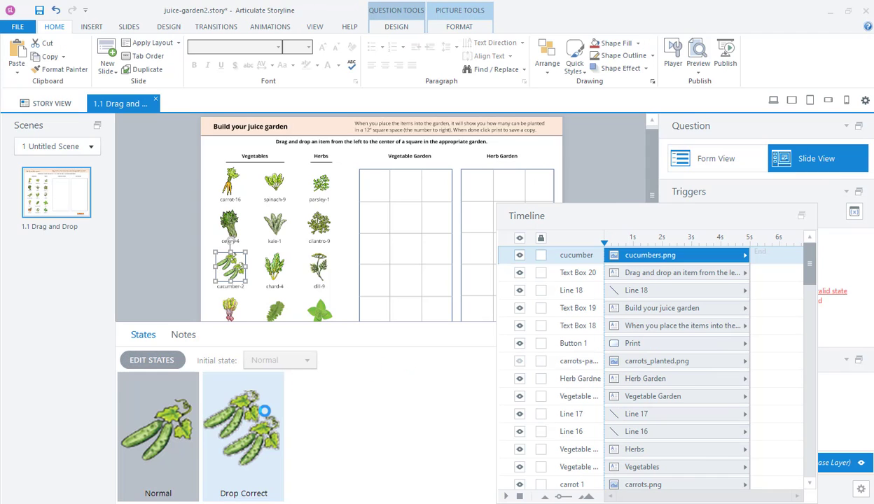
{"action": "left_click", "coordinate": [608, 255]}
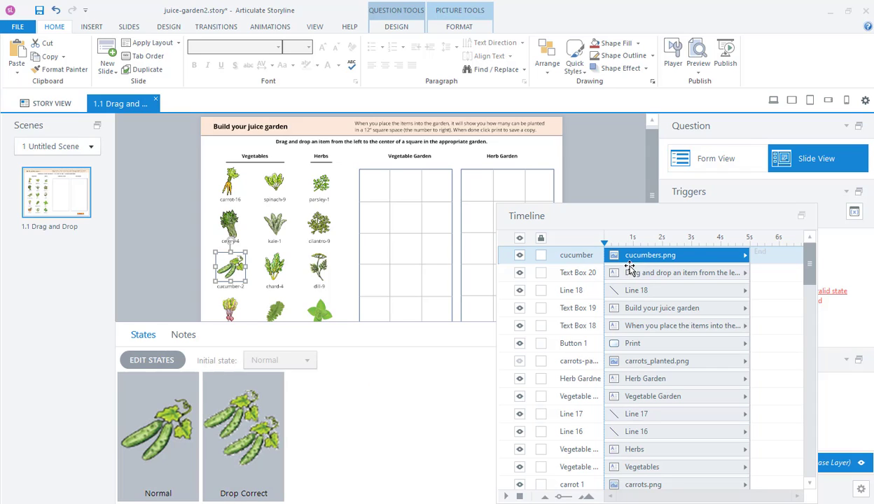
In the question's form view, set row U's drag item to cucumber - "cucumbers.png" and its drop target to drop-veggie-garden
{"action": "left_click", "coordinate": [719, 167]}
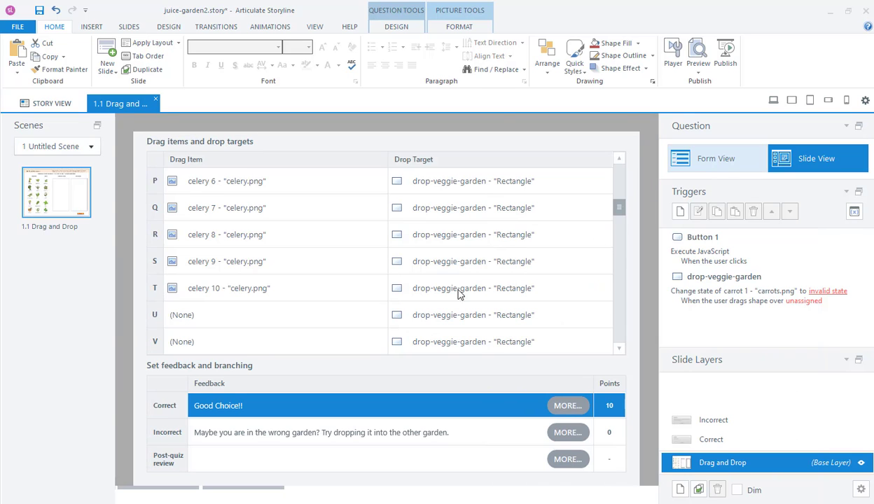
{"action": "left_click", "coordinate": [369, 321]}
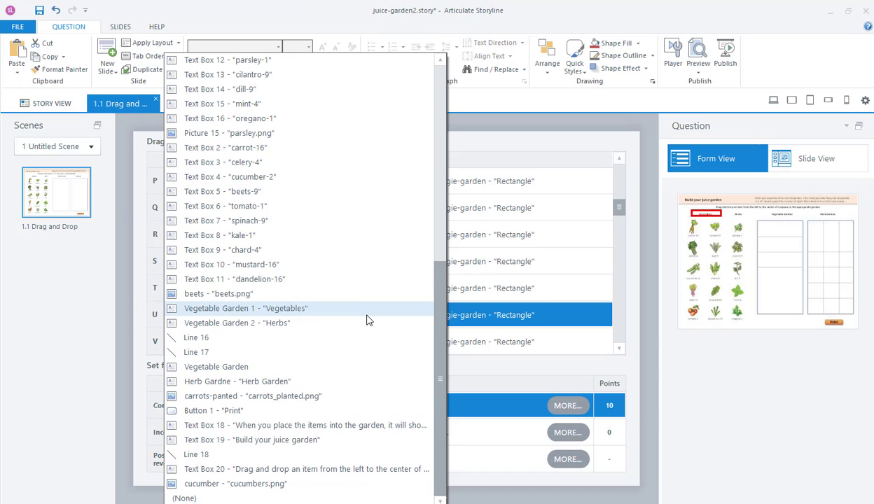
{"action": "left_click", "coordinate": [443, 76]}
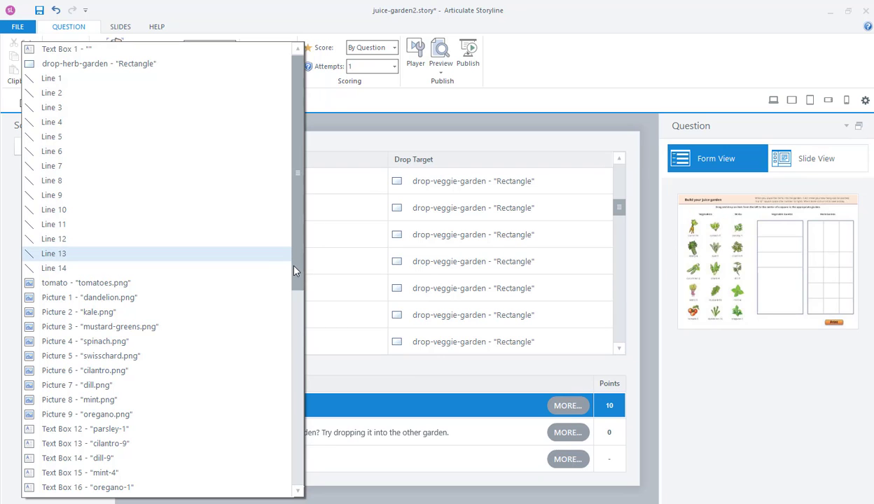
{"action": "scroll", "coordinate": [210, 343], "scroll_direction": "down", "scroll_amount": 9}
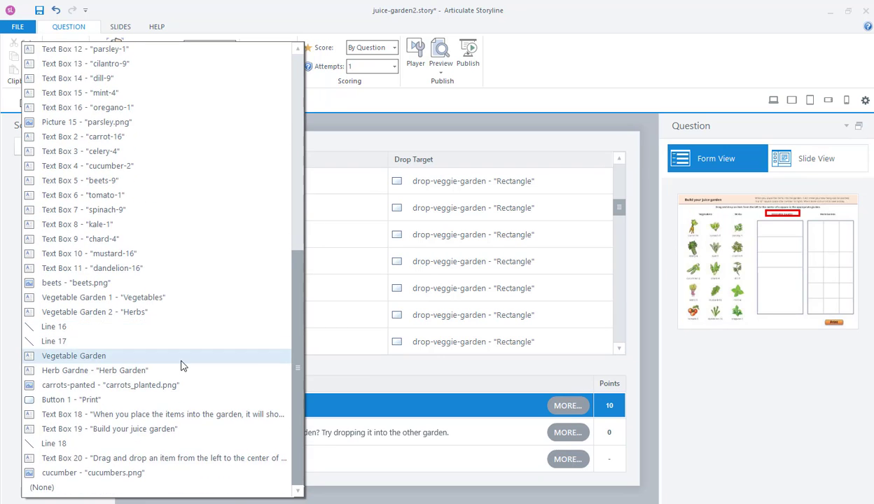
{"action": "left_click", "coordinate": [133, 485]}
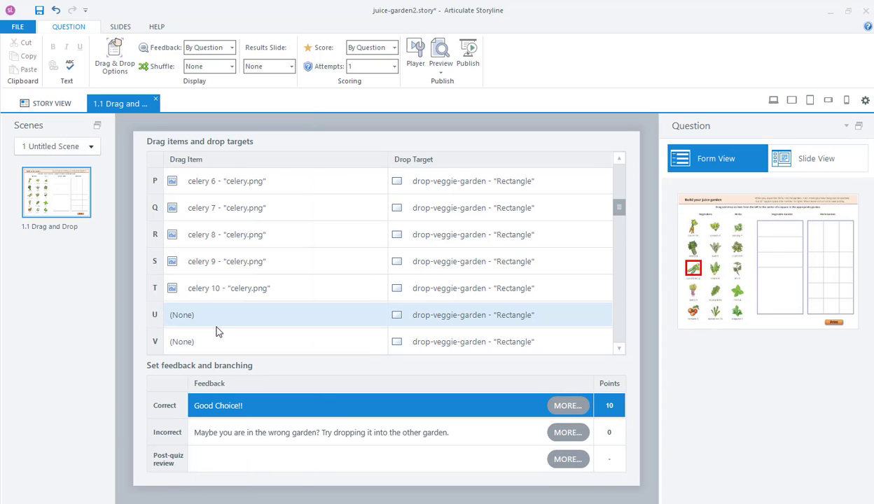
{"action": "left_click", "coordinate": [345, 315]}
{"action": "left_click", "coordinate": [346, 314]}
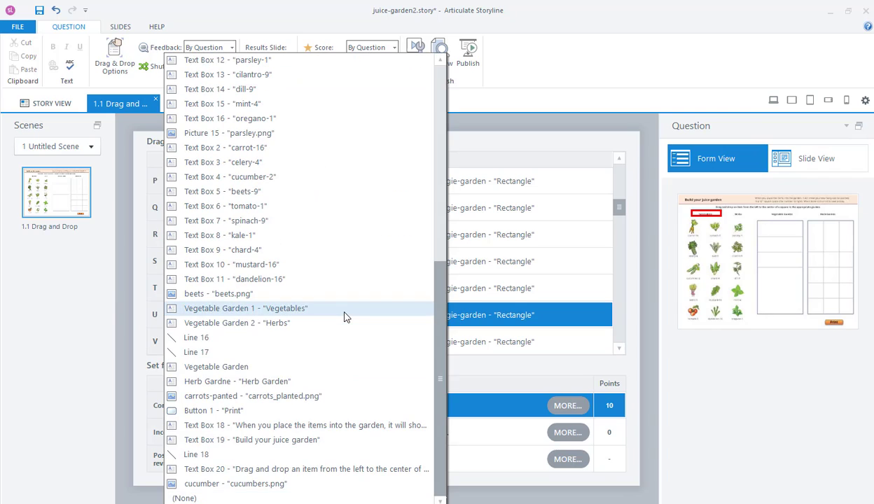
{"action": "left_click", "coordinate": [263, 485]}
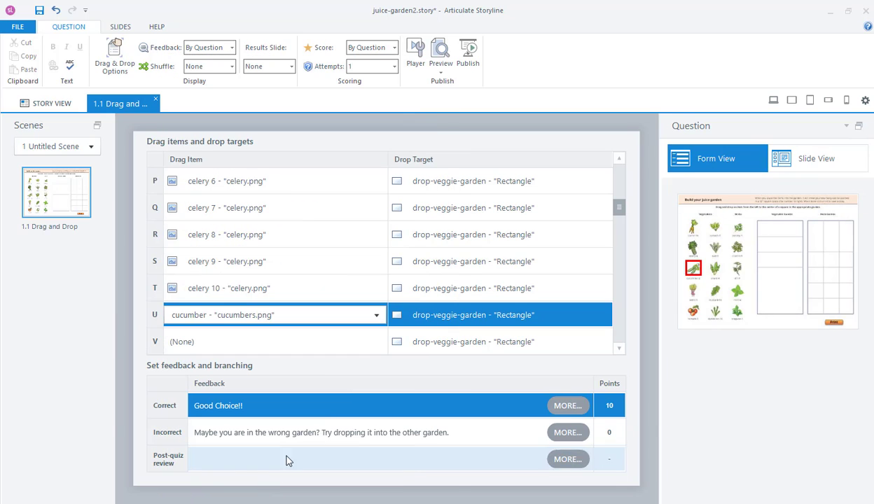
{"action": "left_click", "coordinate": [425, 320]}
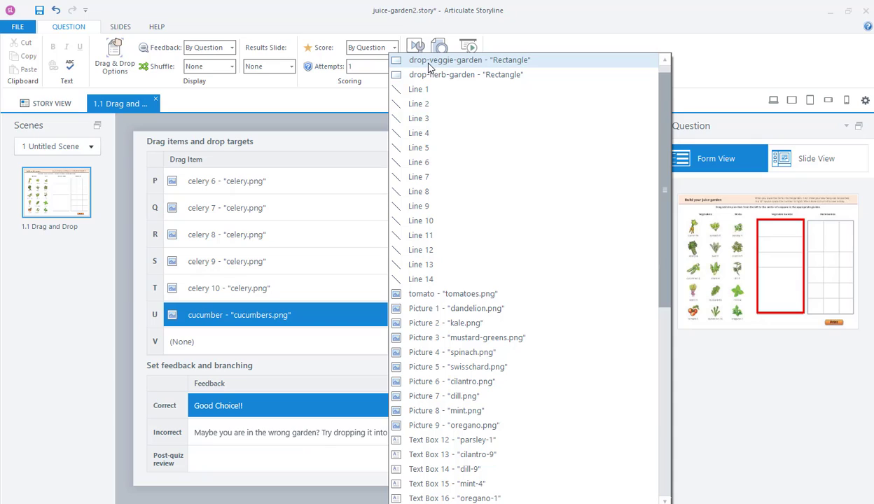
{"action": "left_click", "coordinate": [466, 60]}
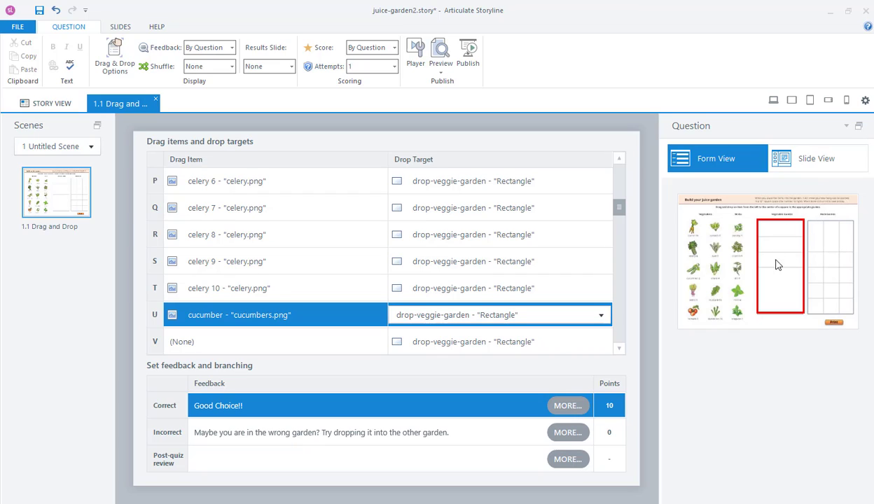
Preview the slide, test dropping the cucumber onto a square in the Vegetable Garden, and close the preview
{"action": "left_click", "coordinate": [443, 56]}
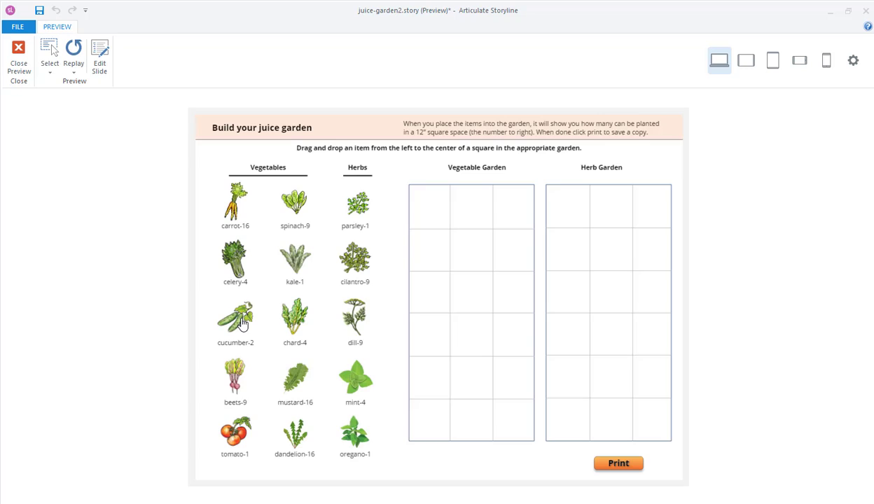
{"action": "left_click_drag", "start_coordinate": [235, 319], "coordinate": [431, 256]}
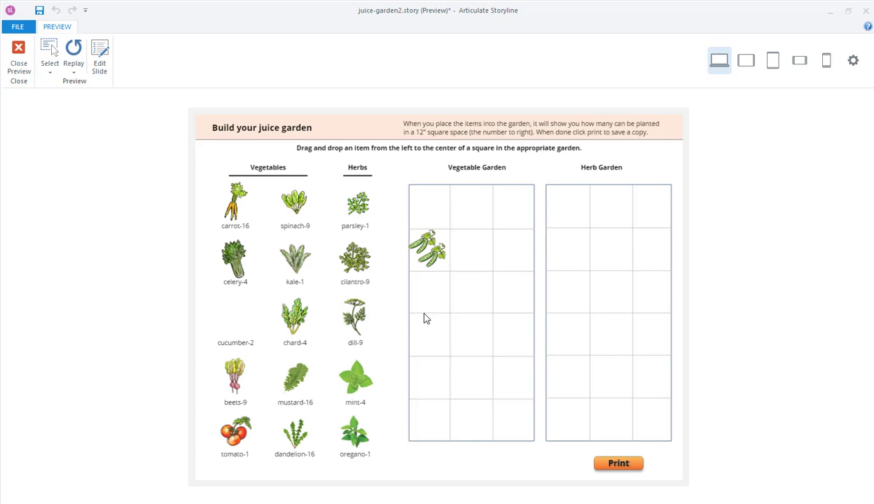
{"action": "left_click", "coordinate": [866, 11]}
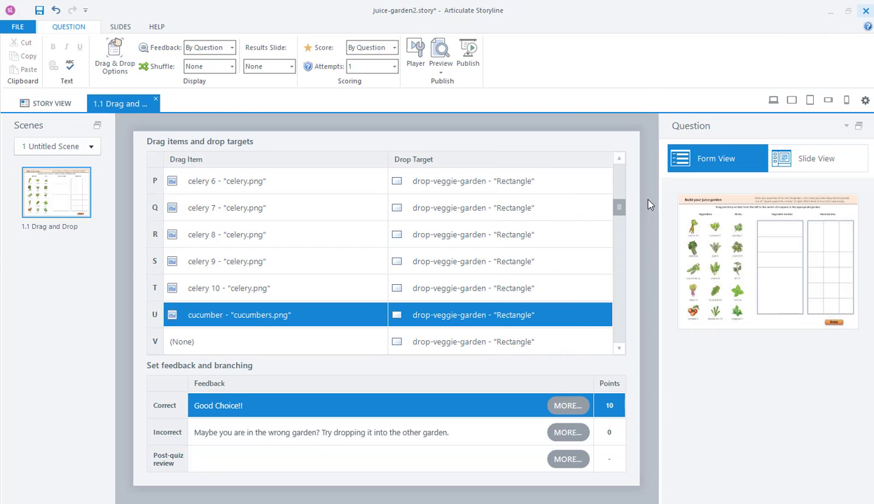
Return to the slide view, copy the cucumber object in the timeline, and paste one duplicate of it
{"action": "left_click", "coordinate": [816, 160]}
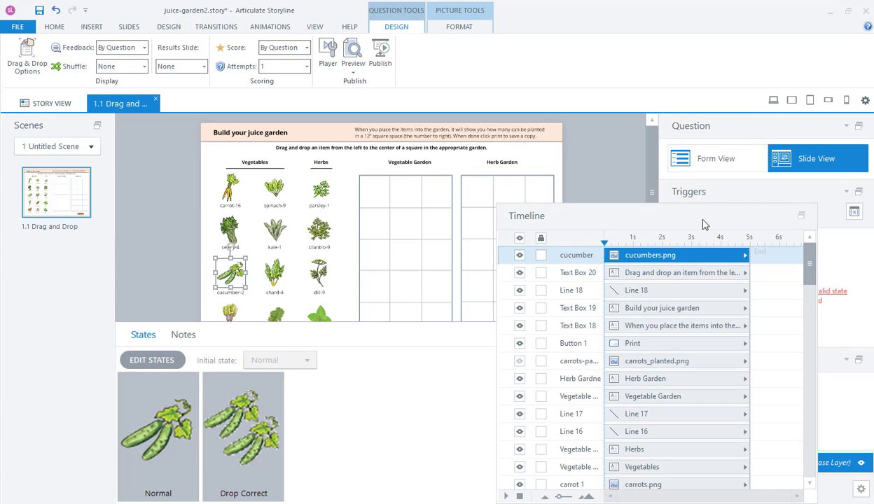
{"action": "right_click", "coordinate": [689, 261]}
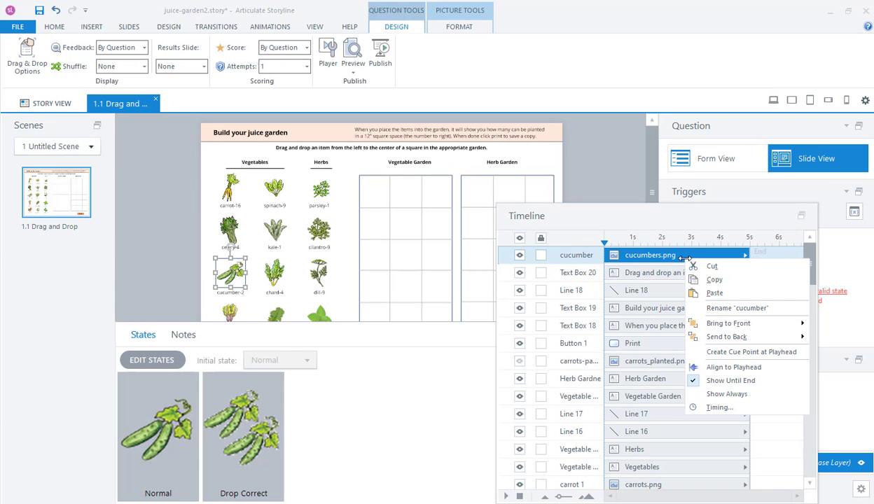
{"action": "left_click", "coordinate": [701, 279]}
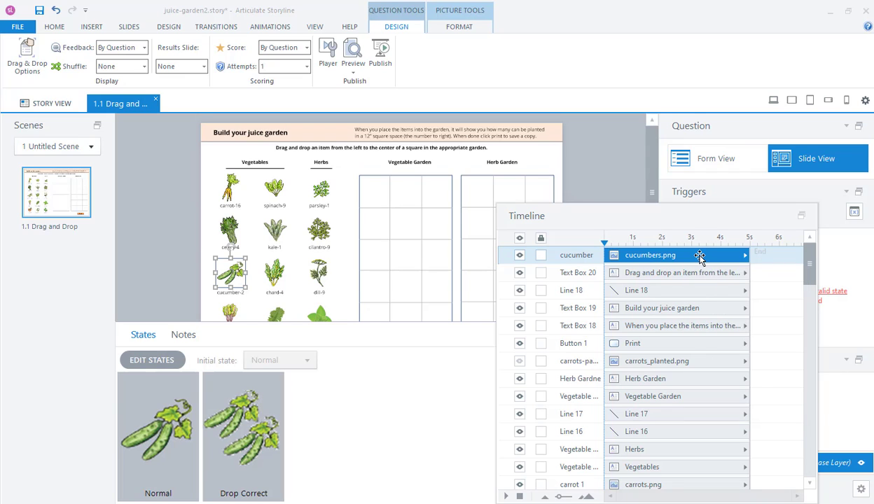
{"action": "right_click", "coordinate": [699, 255]}
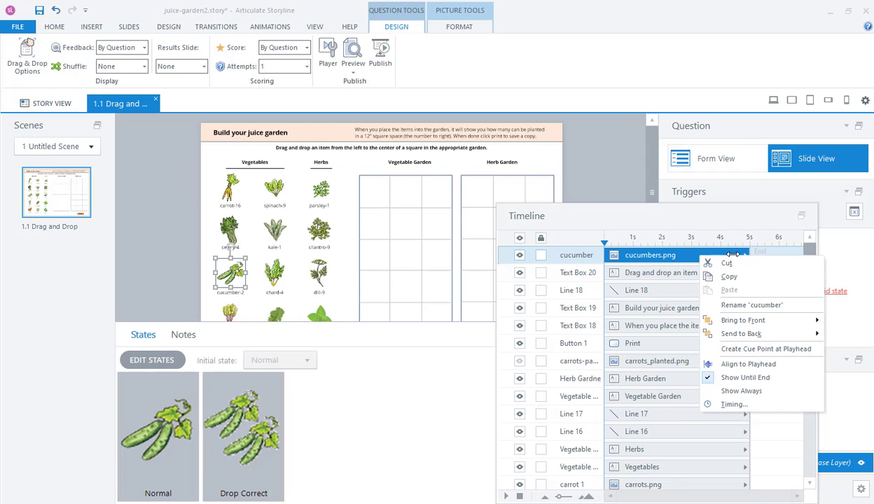
{"action": "left_click", "coordinate": [575, 260]}
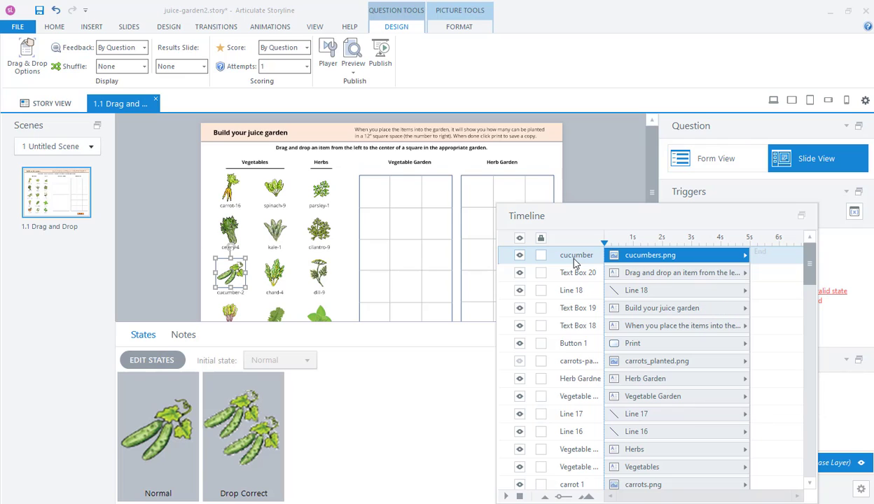
{"action": "right_click", "coordinate": [575, 261]}
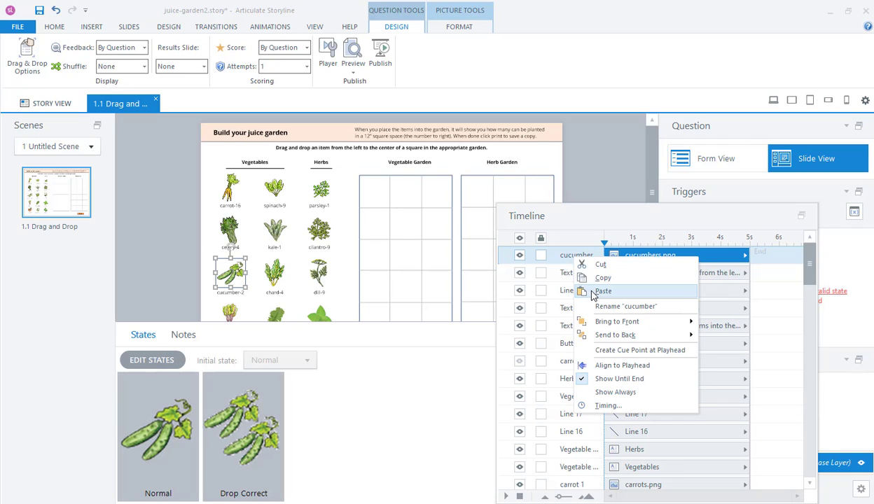
{"action": "left_click", "coordinate": [585, 289]}
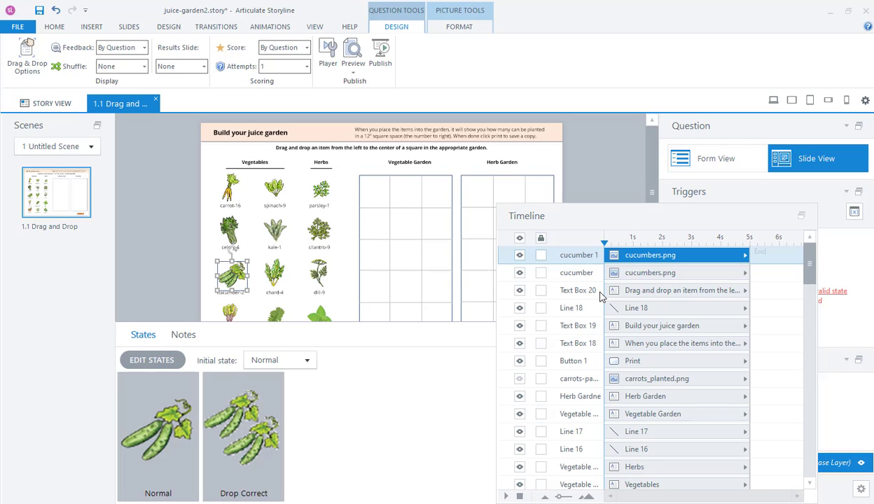
Paste more copies of the cucumber picture until the timeline holds cucumber 1 through cucumber 10
{"action": "key", "text": "ctrl+v"}
{"action": "key", "text": "ctrl+v"}
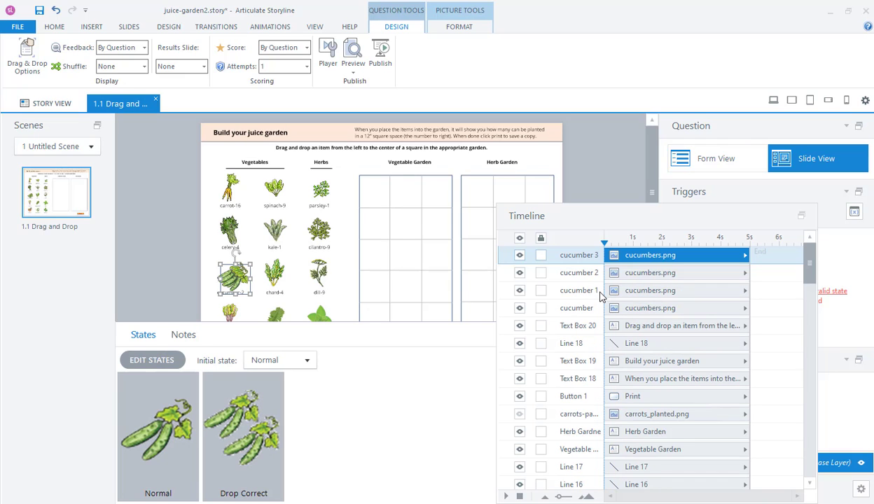
{"action": "key", "text": "ctrl+v"}
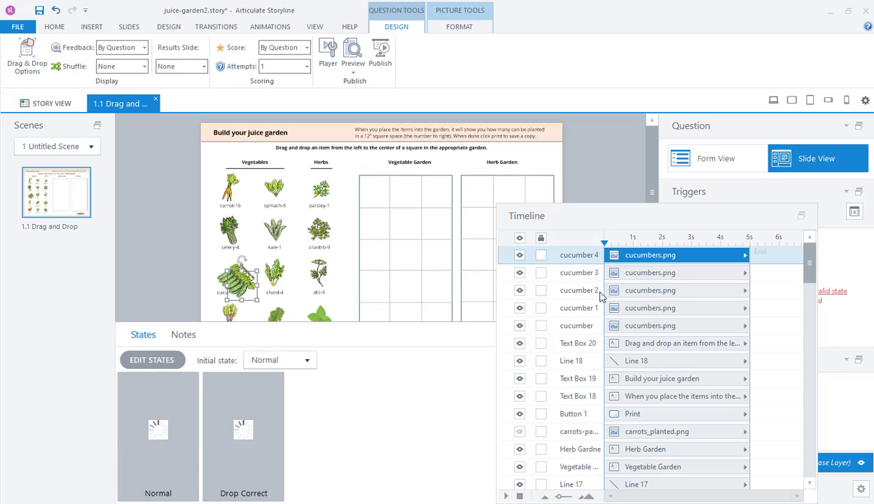
{"action": "key", "text": "ctrl+v"}
{"action": "key", "text": "ctrl+v"}
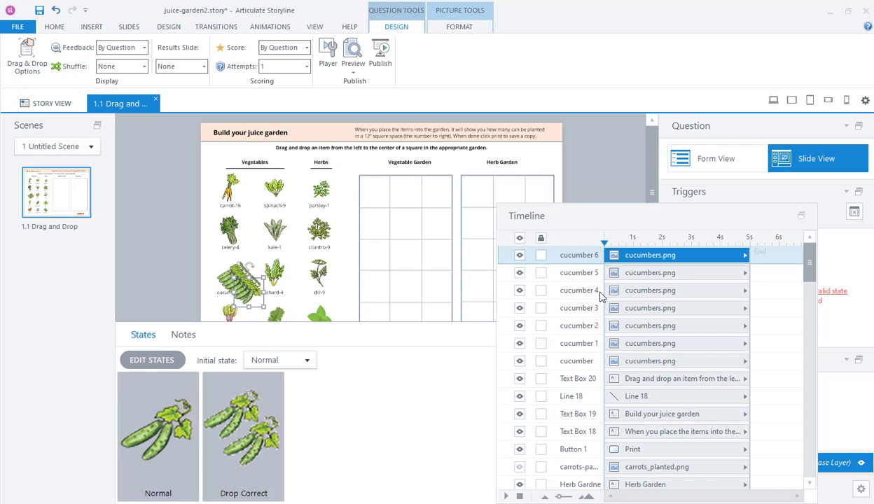
{"action": "key", "text": "ctrl+v"}
{"action": "key", "text": "ctrl+v"}
{"action": "key", "text": "ctrl+v"}
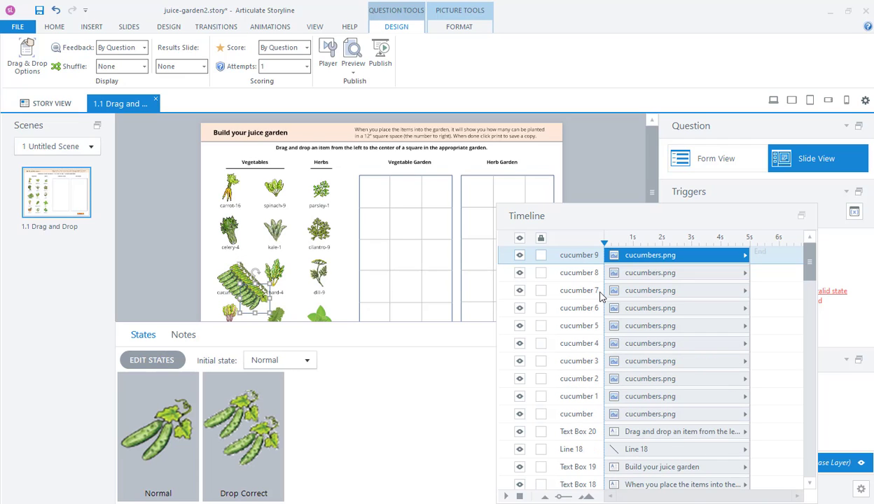
{"action": "key", "text": "ctrl+v"}
{"action": "key", "text": "ctrl+v"}
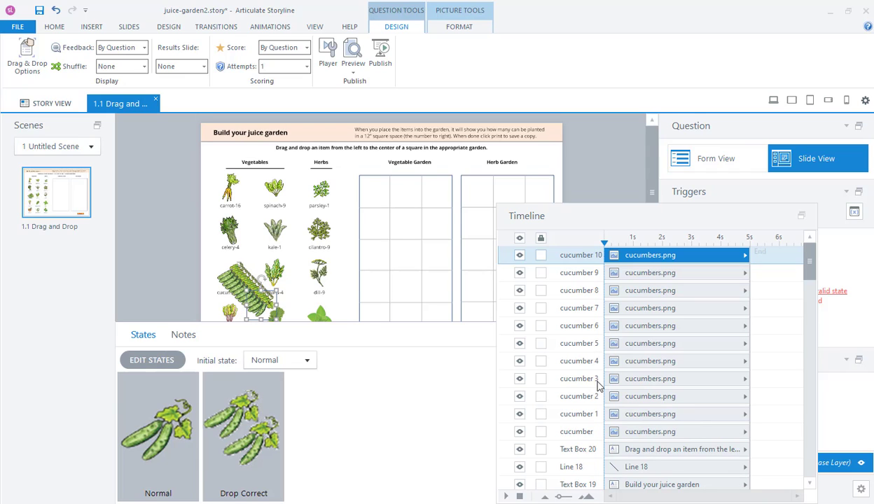
Delete the original unnumbered cucumber object from the timeline and confirm the deletion
{"action": "left_click", "coordinate": [595, 432]}
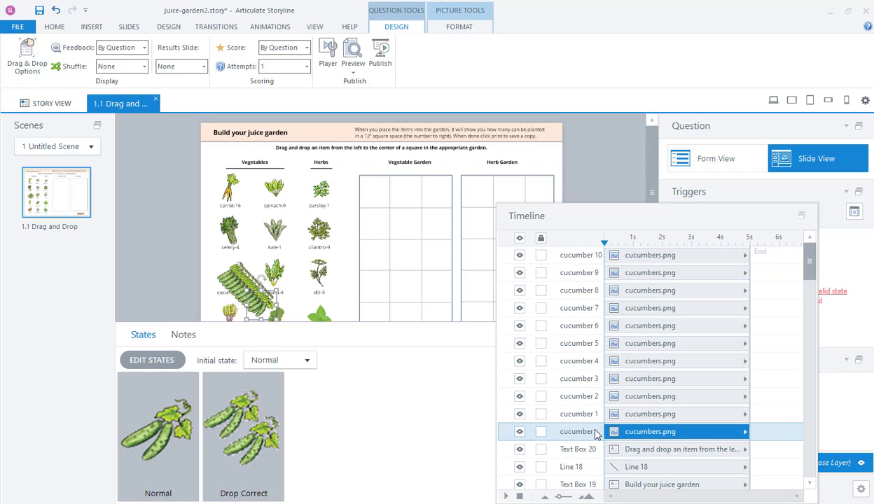
{"action": "key", "text": "Delete"}
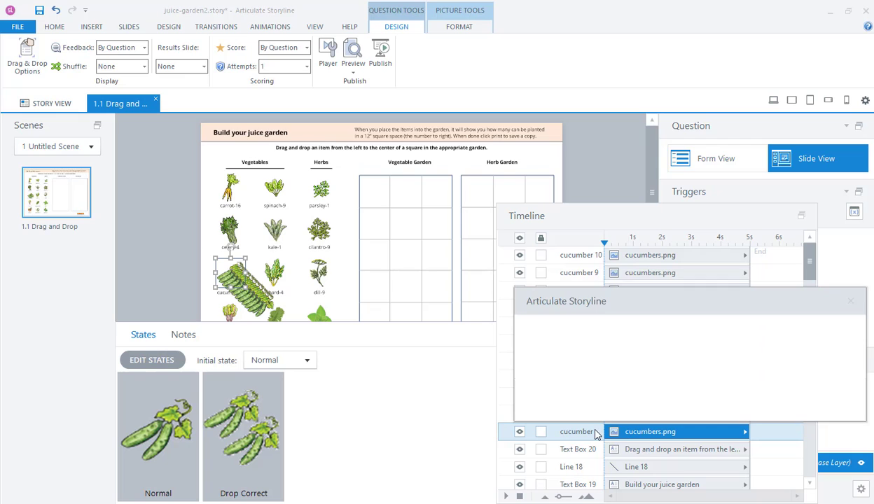
{"action": "left_click", "coordinate": [658, 401]}
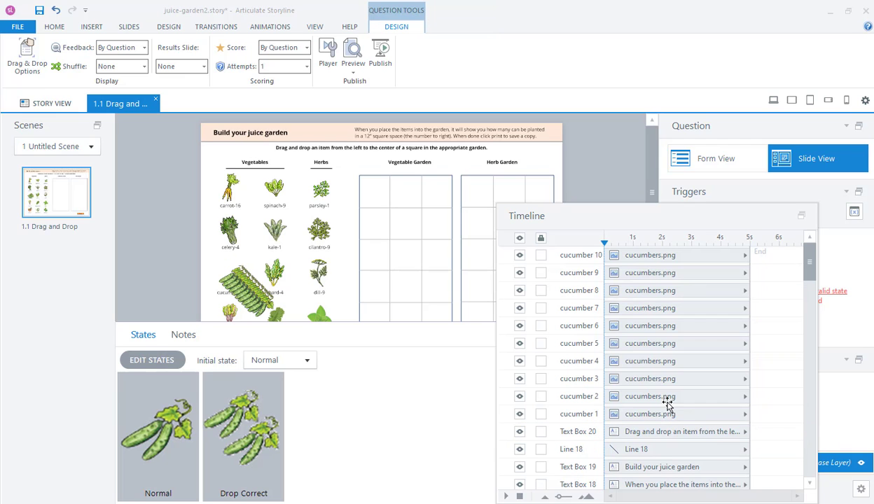
Reorder the cucumber copies in the timeline so they run from cucumber 1 at the top down to cucumber 10
{"action": "left_click_drag", "start_coordinate": [680, 379], "coordinate": [676, 250]}
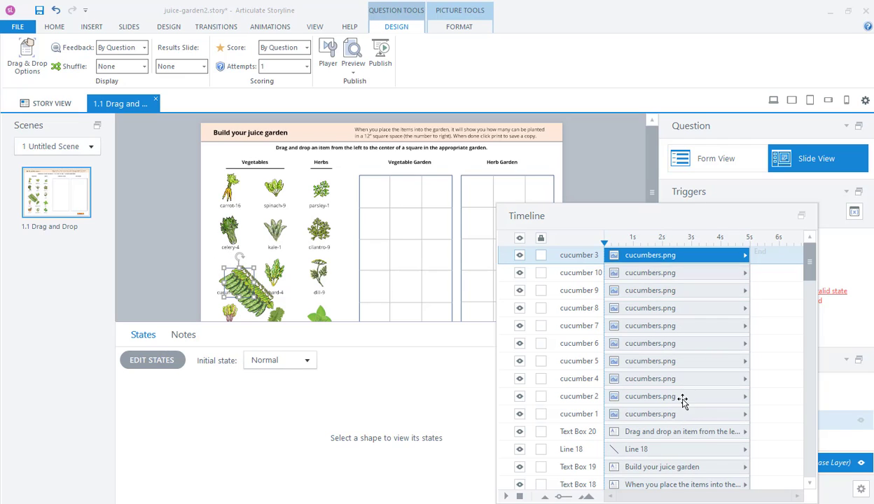
{"action": "left_click_drag", "start_coordinate": [680, 419], "coordinate": [671, 250]}
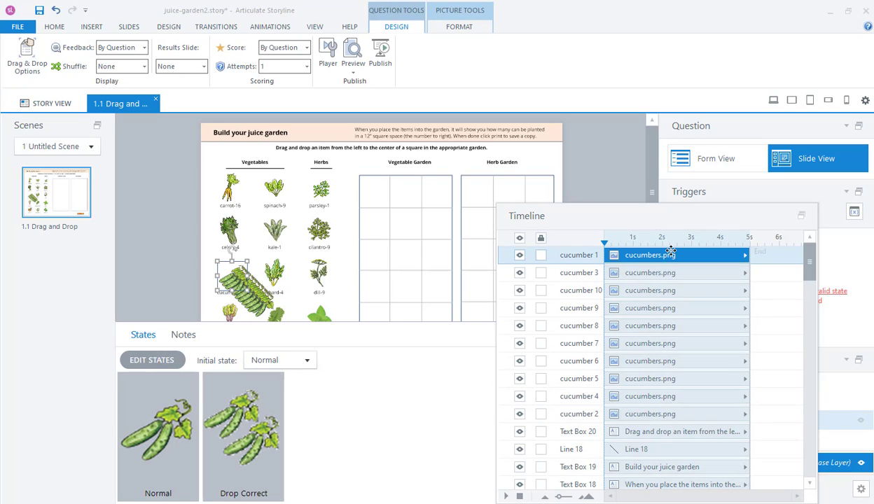
{"action": "left_click", "coordinate": [657, 421]}
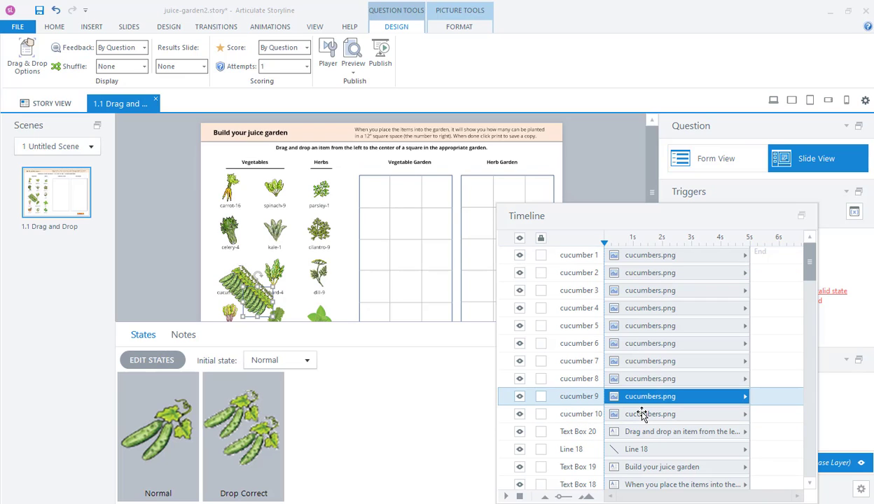
Select cucumber 1 through cucumber 10 and stack them exactly by aligning them to center and to middle
{"action": "left_click", "coordinate": [646, 256]}
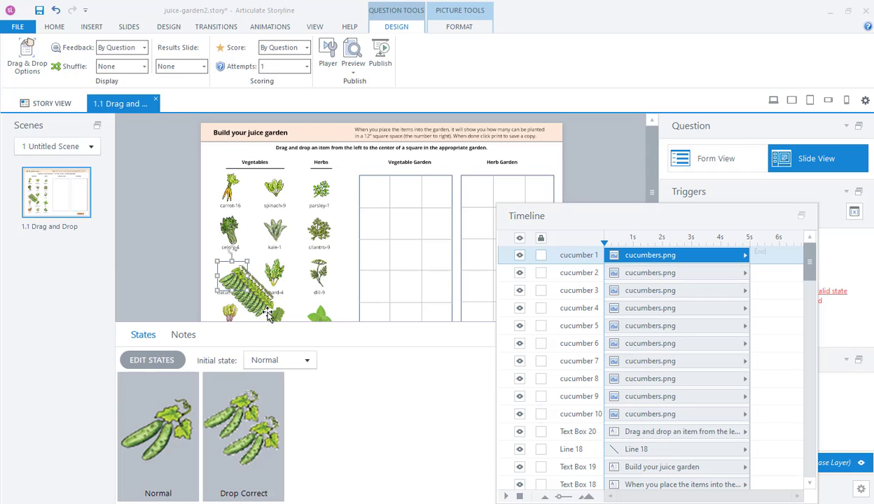
{"action": "left_click", "coordinate": [651, 414], "text": "shift"}
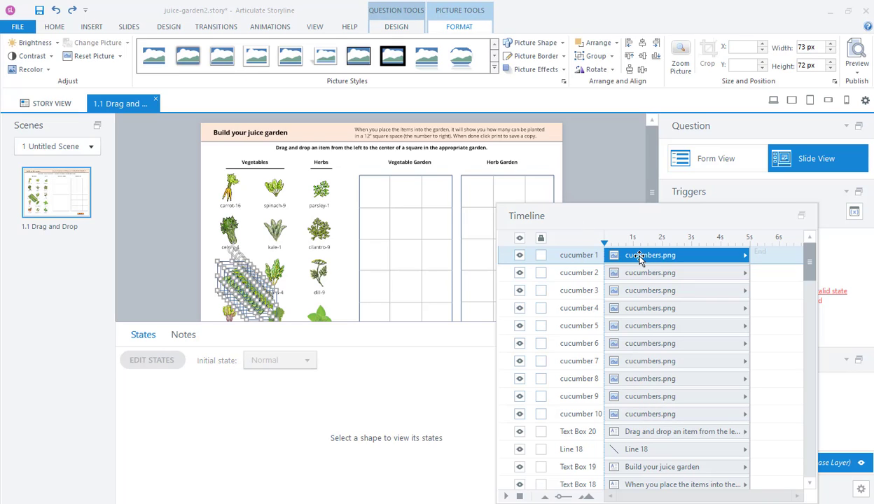
{"action": "left_click", "coordinate": [672, 413], "text": "shift"}
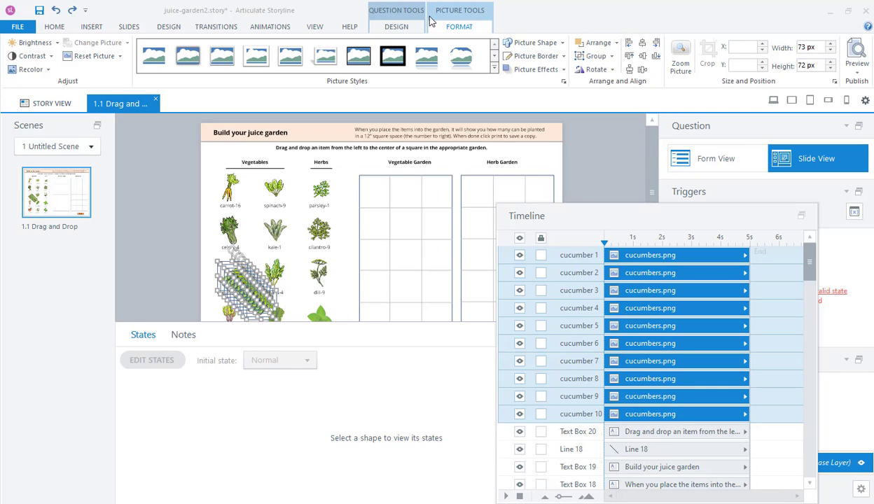
{"action": "left_click", "coordinate": [642, 43]}
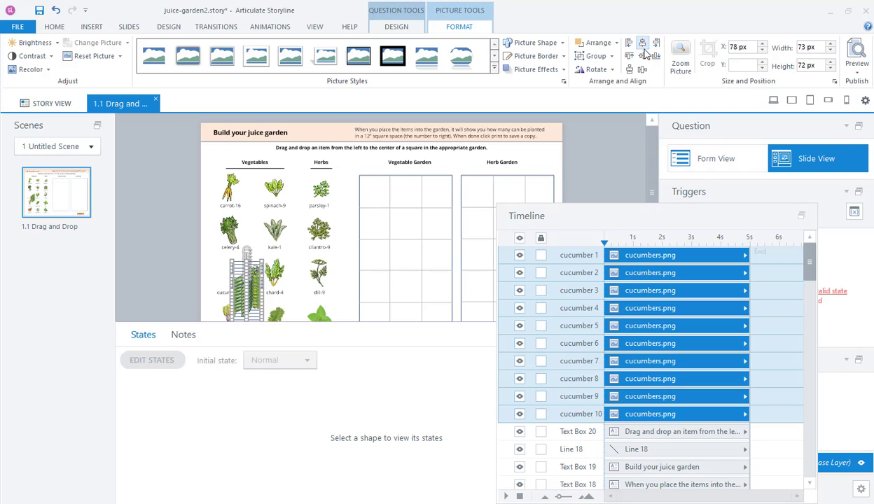
{"action": "left_click", "coordinate": [644, 60]}
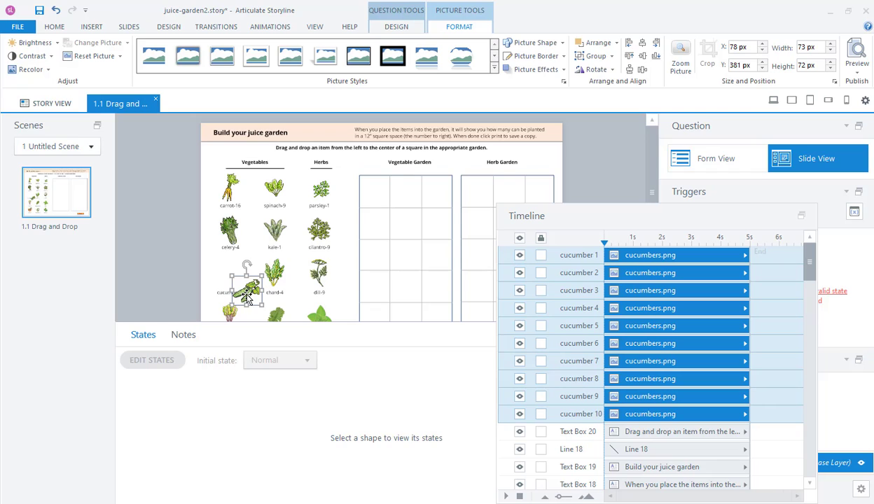
Move the stacked cucumbers to about X 38 px, Y 337 px, above the cucumber-2 label, and show the question in Form View
{"action": "left_click_drag", "start_coordinate": [243, 283], "coordinate": [230, 275]}
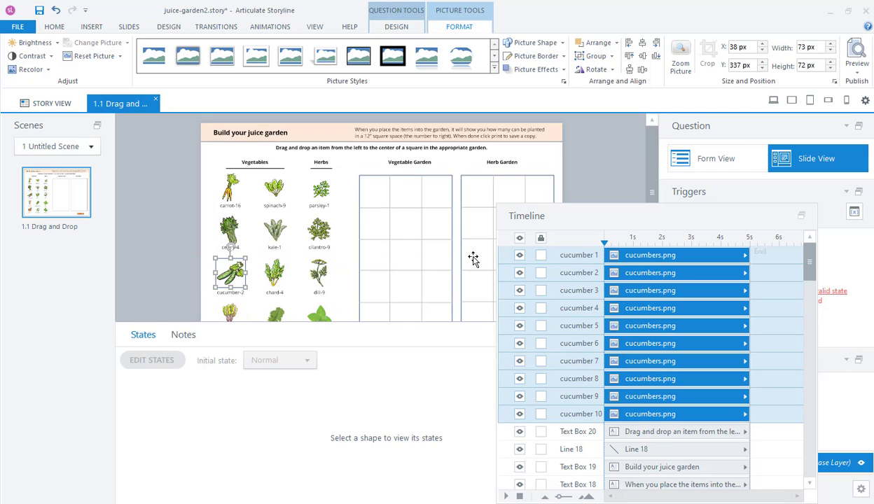
{"action": "left_click", "coordinate": [719, 160]}
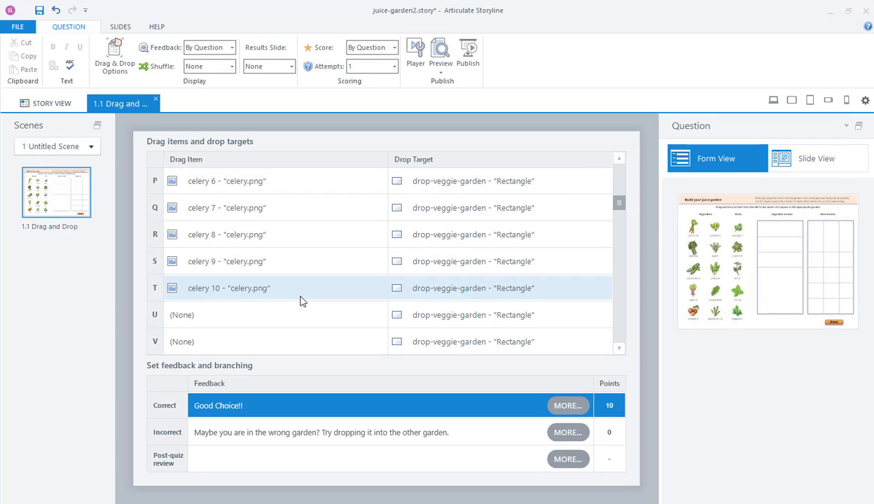
Review the drag item and drop target pairings for the carrots and celery and the rows without a drag item
{"action": "scroll", "coordinate": [302, 301], "scroll_direction": "down", "scroll_amount": 1}
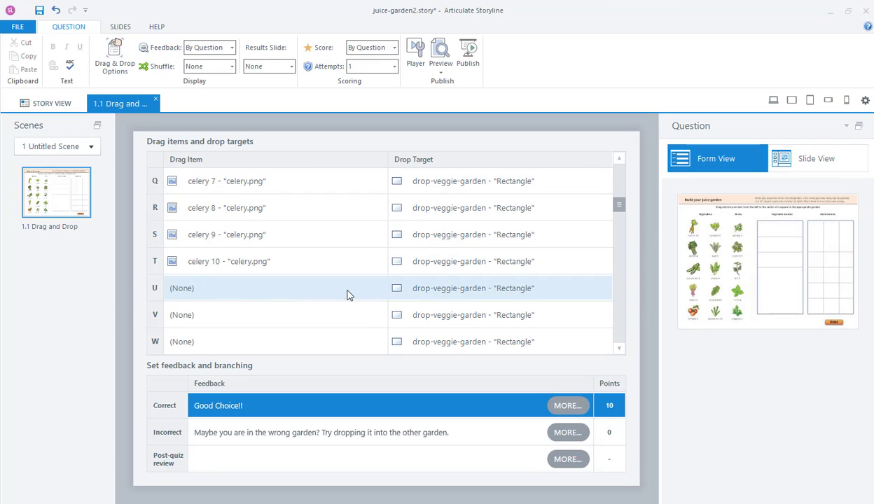
{"action": "scroll", "coordinate": [356, 294], "scroll_direction": "down", "scroll_amount": 6}
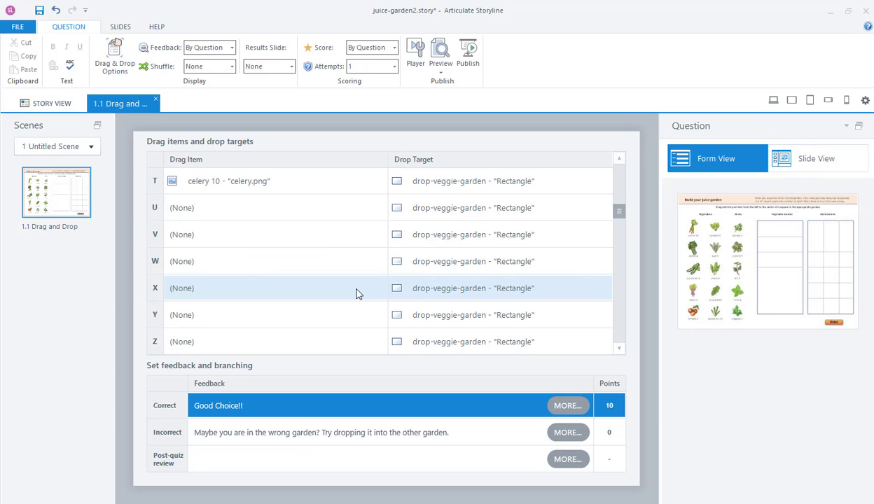
{"action": "scroll", "coordinate": [356, 293], "scroll_direction": "down", "scroll_amount": 6}
{"action": "scroll", "coordinate": [356, 294], "scroll_direction": "up", "scroll_amount": 7}
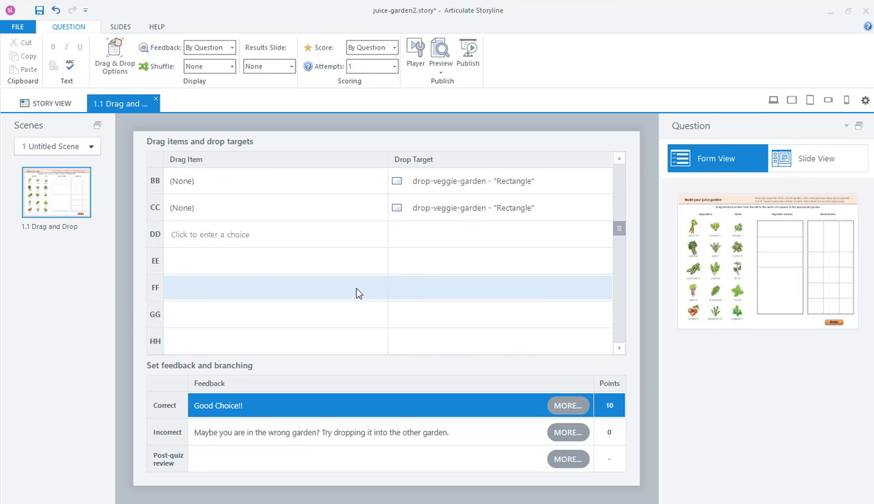
{"action": "scroll", "coordinate": [356, 294], "scroll_direction": "up", "scroll_amount": 4}
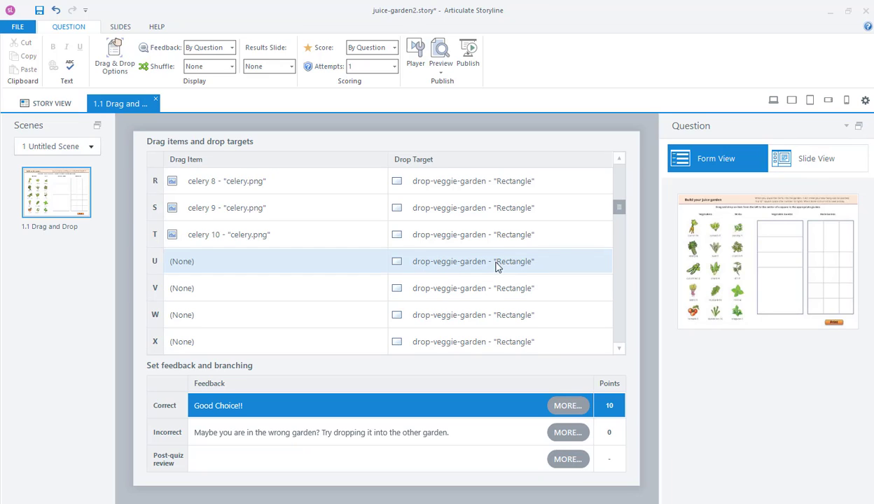
{"action": "scroll", "coordinate": [463, 281], "scroll_direction": "down", "scroll_amount": 6}
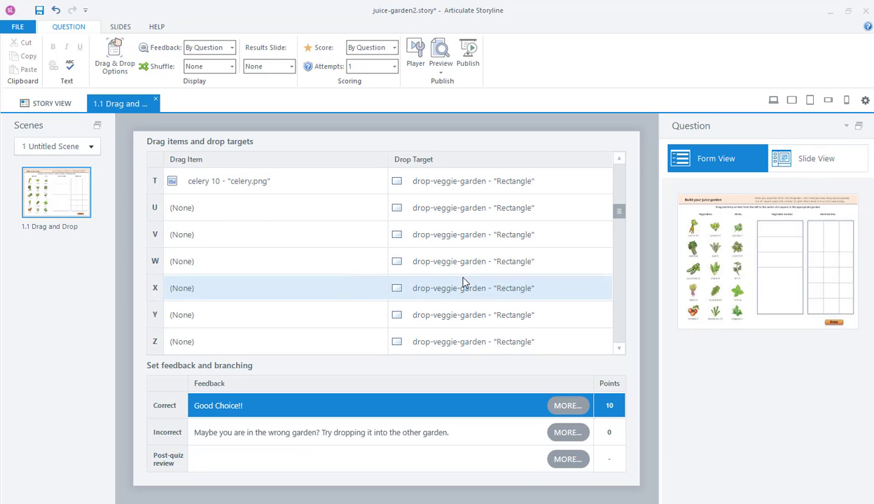
{"action": "scroll", "coordinate": [464, 283], "scroll_direction": "up", "scroll_amount": 6}
{"action": "scroll", "coordinate": [354, 260], "scroll_direction": "up", "scroll_amount": 5}
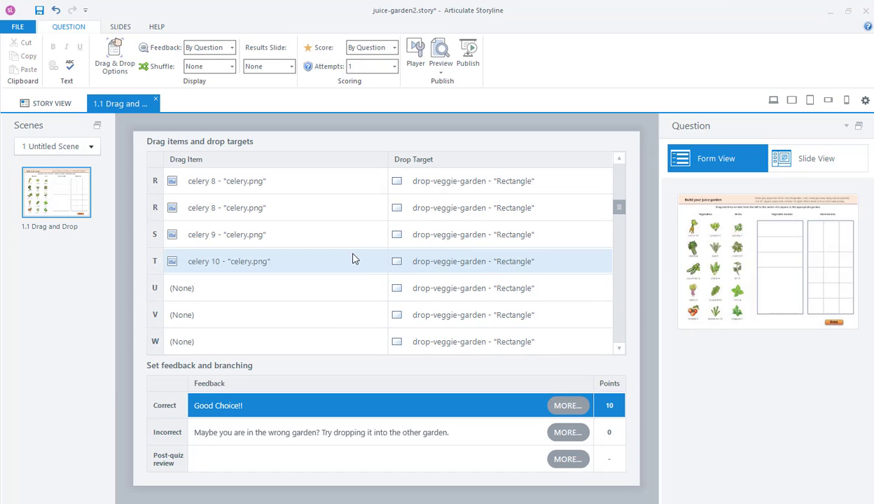
{"action": "scroll", "coordinate": [354, 259], "scroll_direction": "up", "scroll_amount": 12}
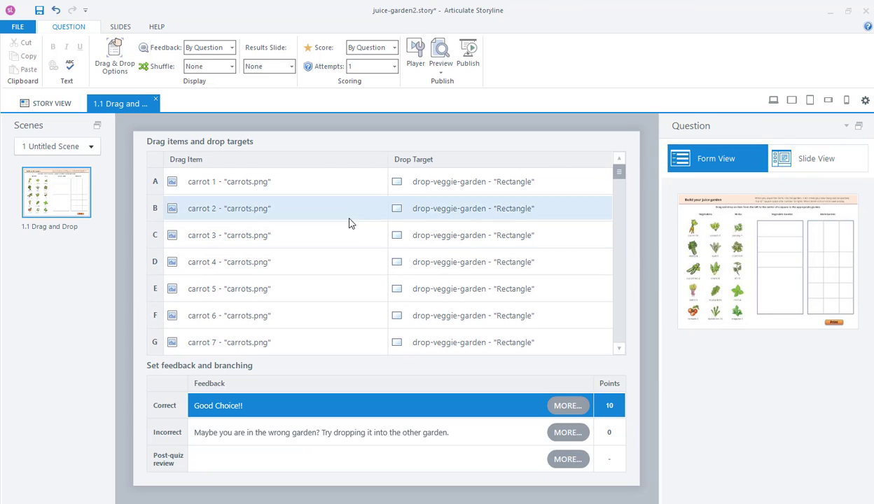
{"action": "scroll", "coordinate": [338, 269], "scroll_direction": "down", "scroll_amount": 2}
{"action": "scroll", "coordinate": [335, 275], "scroll_direction": "down", "scroll_amount": 2}
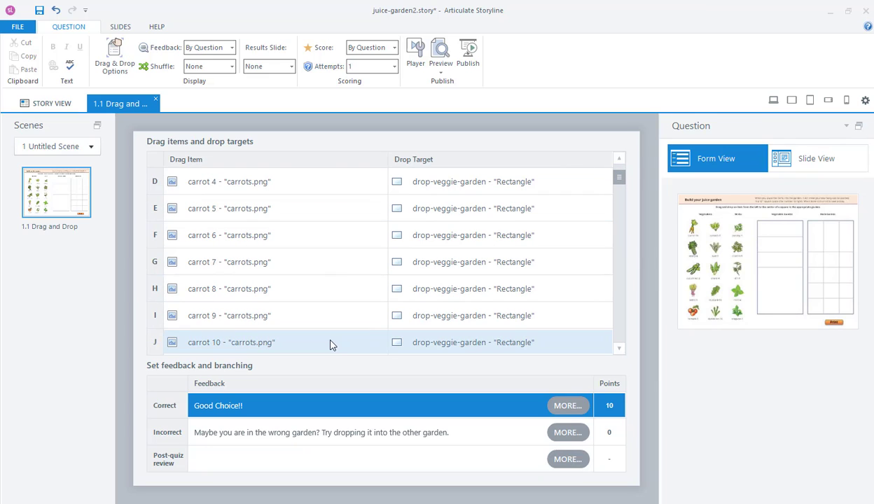
{"action": "scroll", "coordinate": [327, 334], "scroll_direction": "down", "scroll_amount": 8}
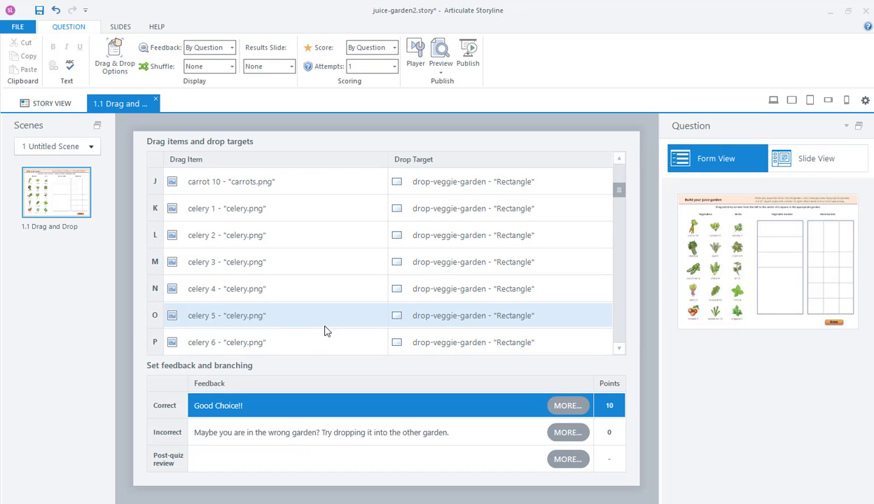
{"action": "scroll", "coordinate": [324, 315], "scroll_direction": "down", "scroll_amount": 3}
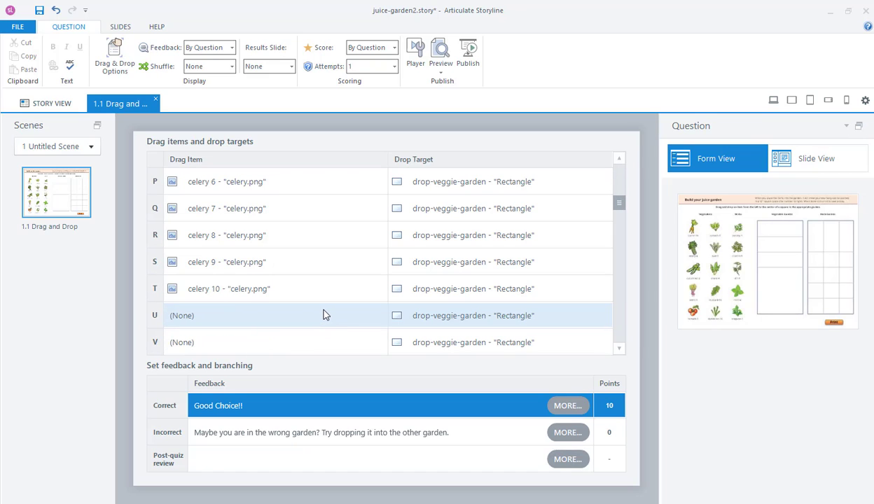
Assign cucumber 1 and cucumber 2 as the drag items in rows U and V
{"action": "left_click", "coordinate": [371, 316]}
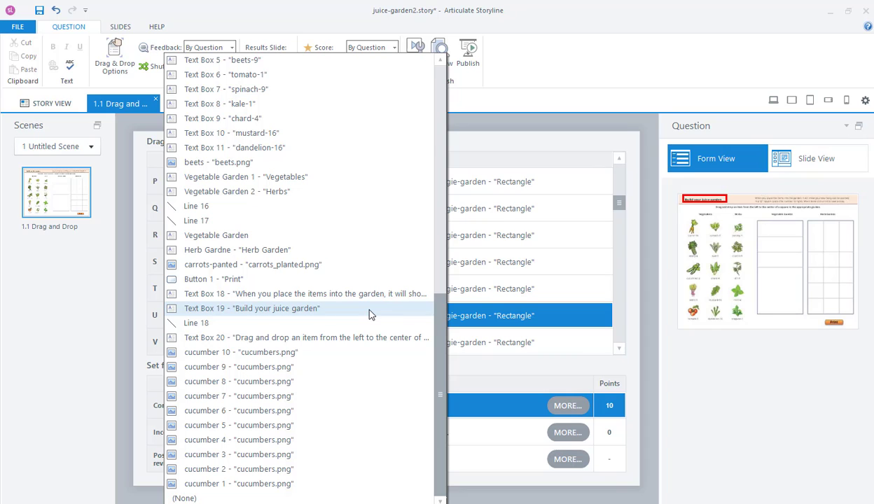
{"action": "left_click", "coordinate": [324, 484]}
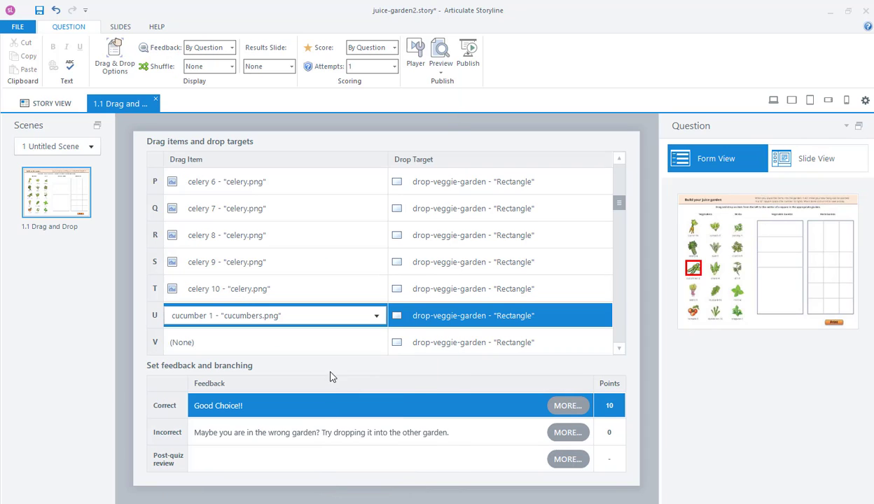
{"action": "left_click", "coordinate": [342, 343]}
{"action": "left_click", "coordinate": [341, 342]}
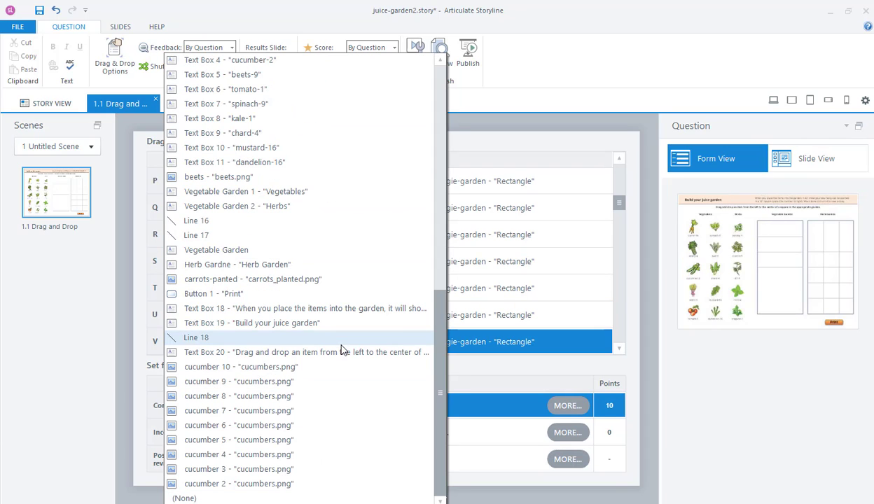
{"action": "left_click", "coordinate": [318, 484]}
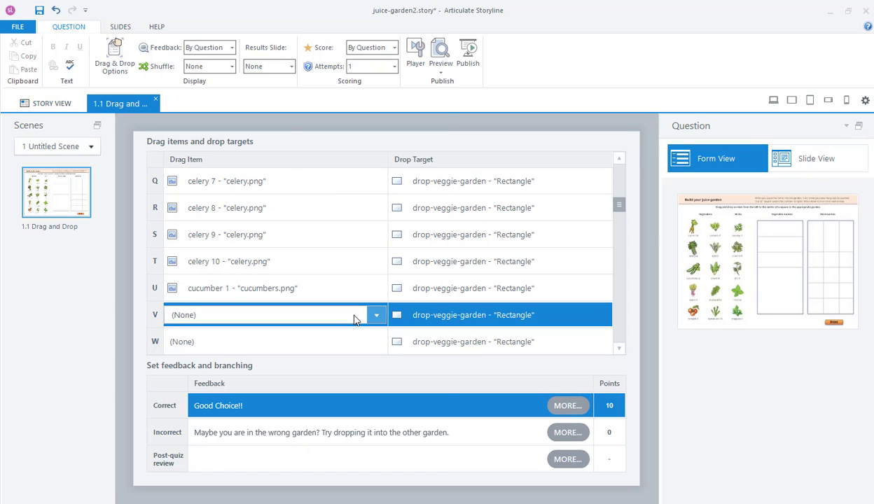
{"action": "left_click", "coordinate": [354, 320]}
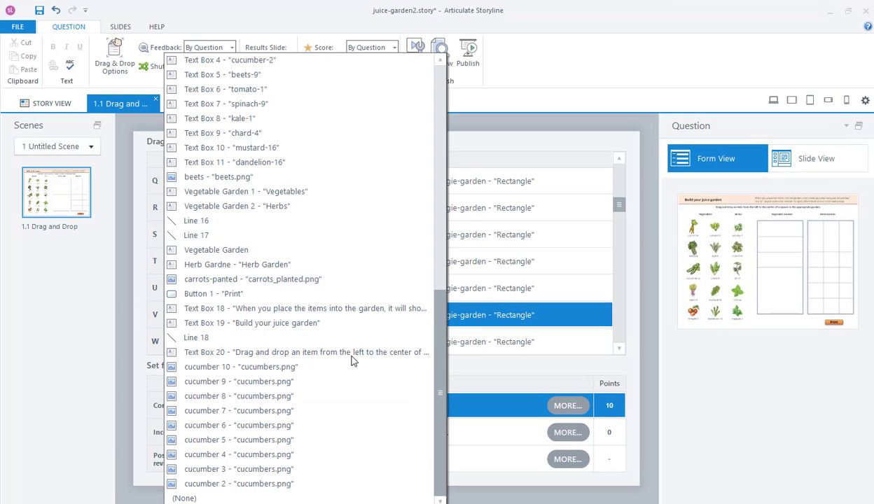
{"action": "left_click", "coordinate": [313, 469]}
{"action": "left_click", "coordinate": [341, 320]}
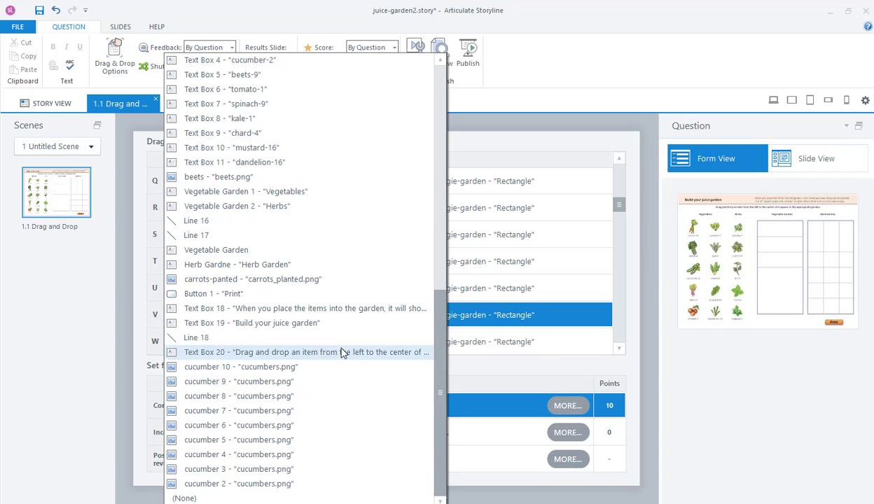
{"action": "left_click", "coordinate": [301, 473]}
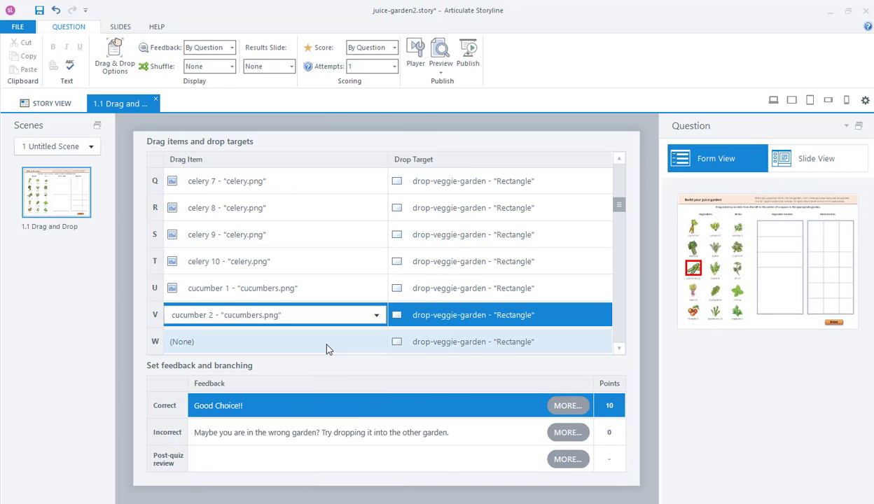
Assign cucumber 3 and cucumber 4 as the drag items in rows W and X
{"action": "left_click", "coordinate": [326, 345]}
{"action": "left_click", "coordinate": [295, 485]}
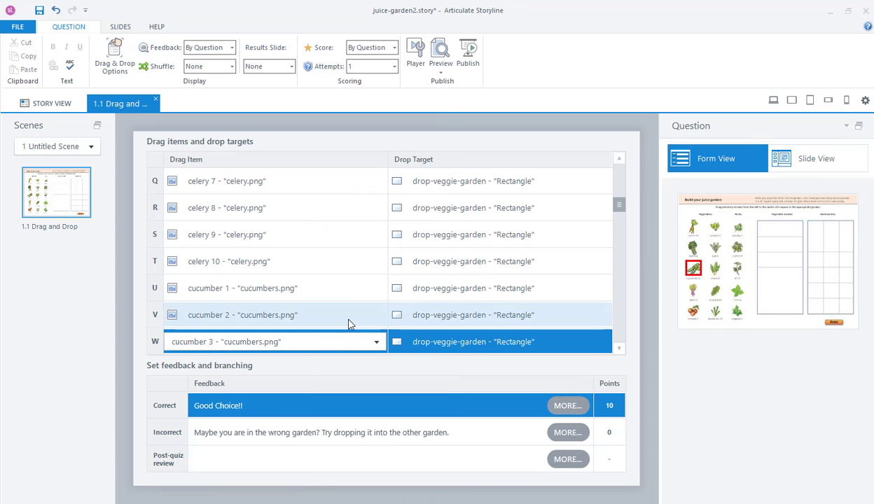
{"action": "scroll", "coordinate": [361, 318], "scroll_direction": "down", "scroll_amount": 1}
{"action": "scroll", "coordinate": [361, 319], "scroll_direction": "down", "scroll_amount": 1}
{"action": "scroll", "coordinate": [360, 315], "scroll_direction": "up", "scroll_amount": 1}
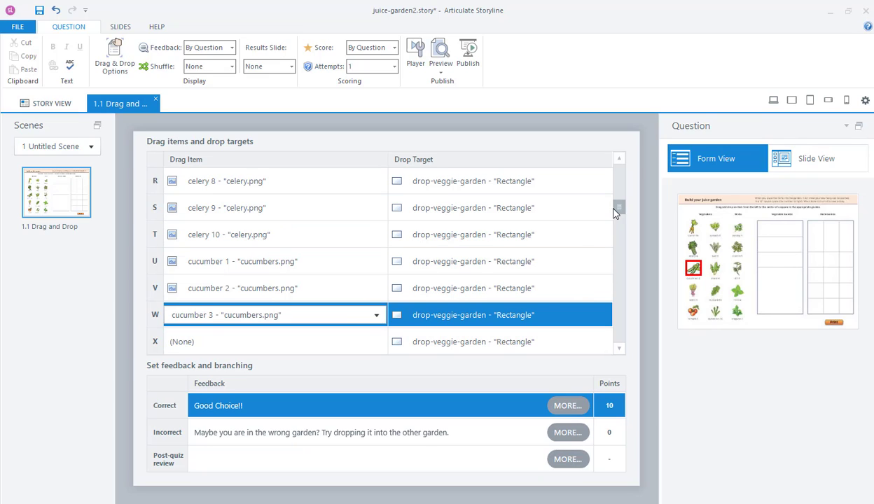
{"action": "scroll", "coordinate": [602, 200], "scroll_direction": "down", "scroll_amount": 3}
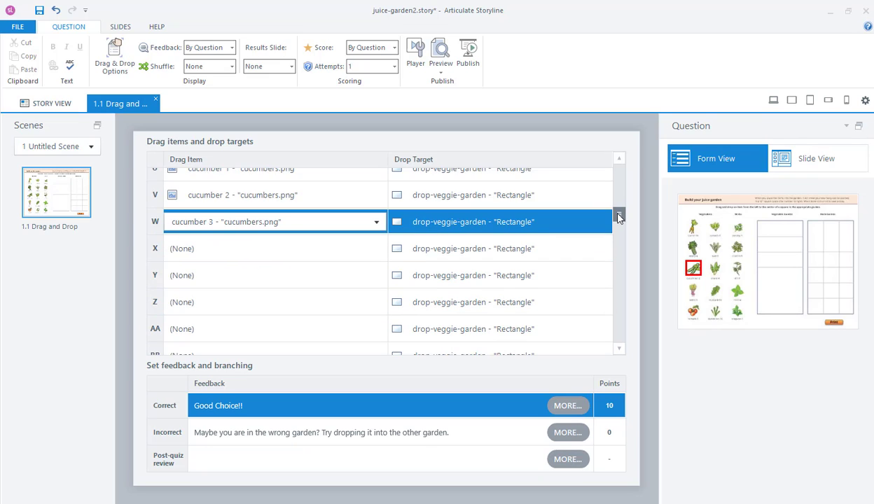
{"action": "left_click", "coordinate": [308, 255]}
{"action": "left_click", "coordinate": [278, 480]}
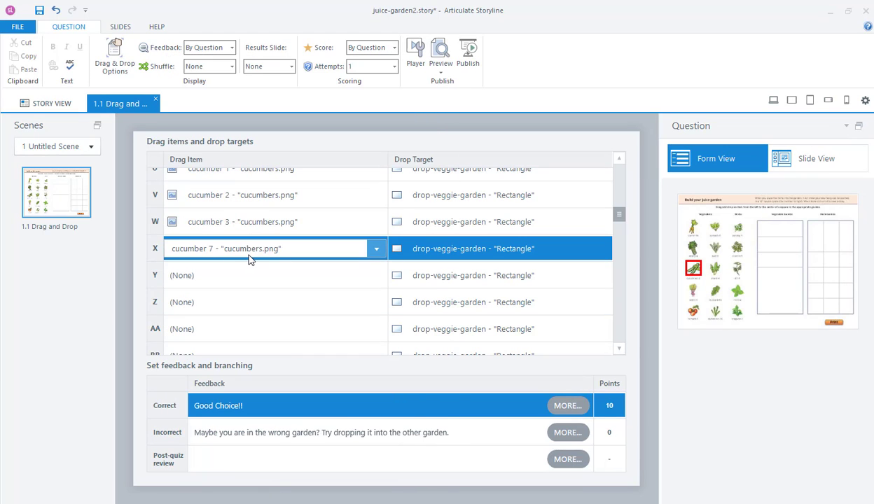
{"action": "scroll", "coordinate": [246, 257], "scroll_direction": "up", "scroll_amount": 4}
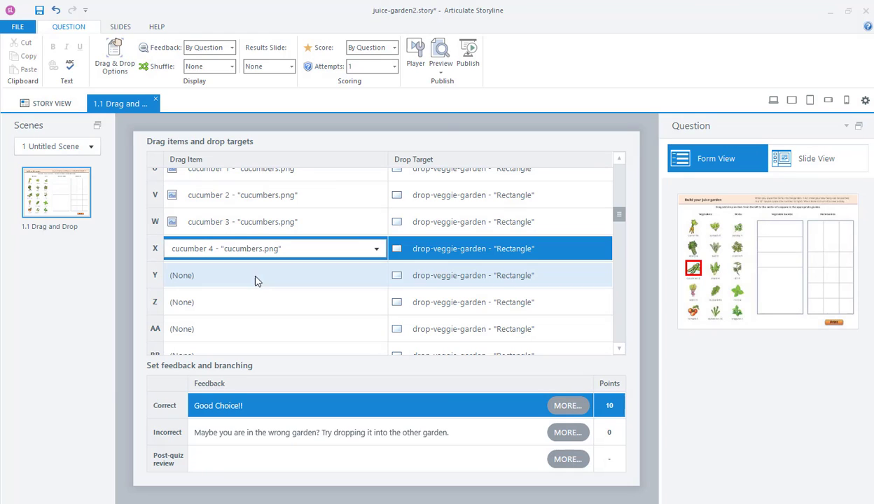
Assign cucumber 5, cucumber 6 and cucumber 7 as the drag items in rows Y, Z and AA
{"action": "left_click", "coordinate": [254, 282]}
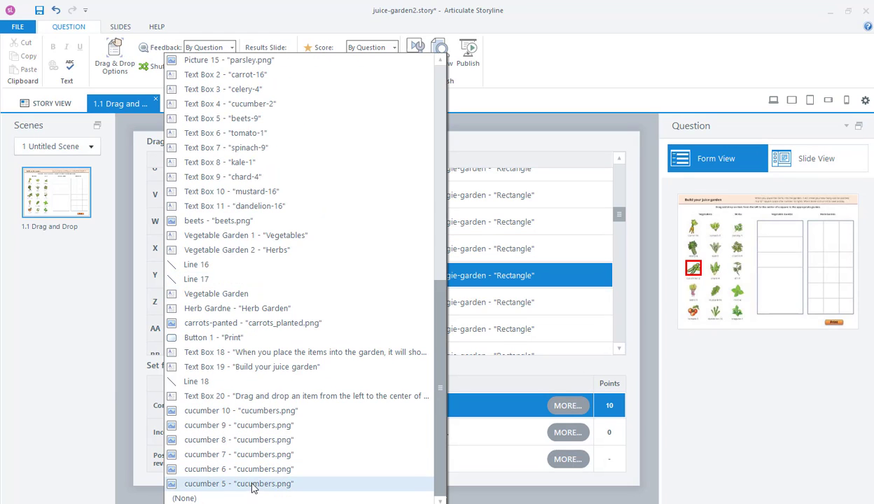
{"action": "left_click", "coordinate": [250, 482]}
{"action": "left_click", "coordinate": [254, 303]}
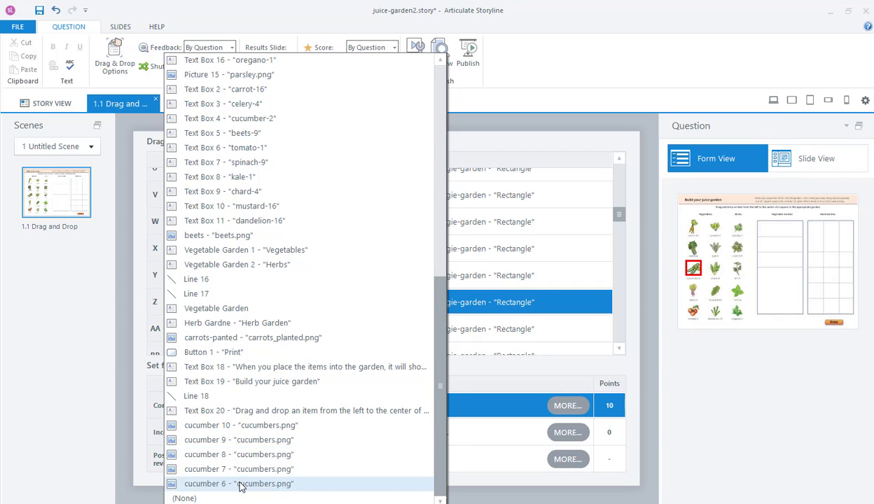
{"action": "left_click", "coordinate": [238, 482]}
{"action": "left_click", "coordinate": [252, 329]}
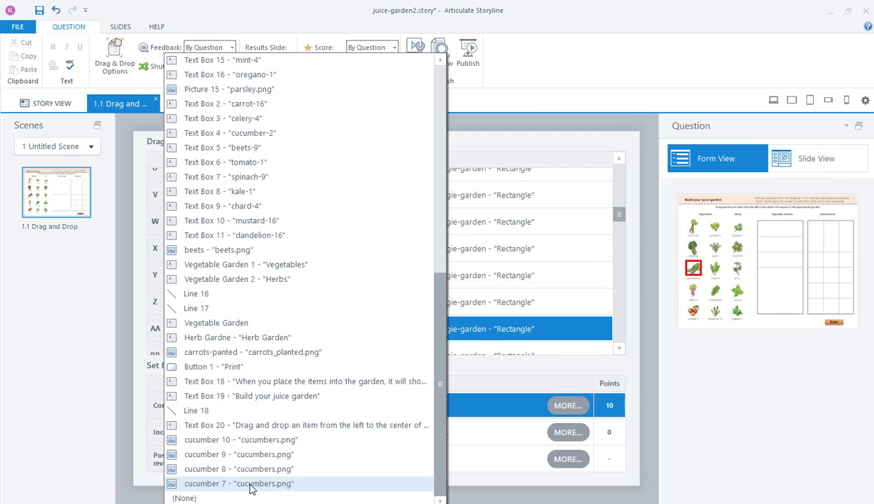
{"action": "left_click", "coordinate": [252, 480]}
Assign cucumber 8 and cucumber 9 as the drag items in rows BB and CC
{"action": "left_click_drag", "start_coordinate": [620, 213], "coordinate": [620, 225]}
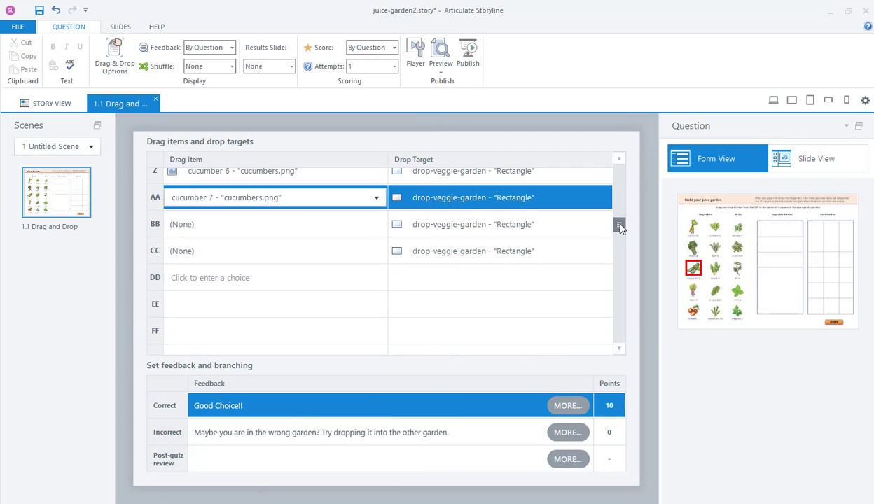
{"action": "left_click", "coordinate": [298, 224]}
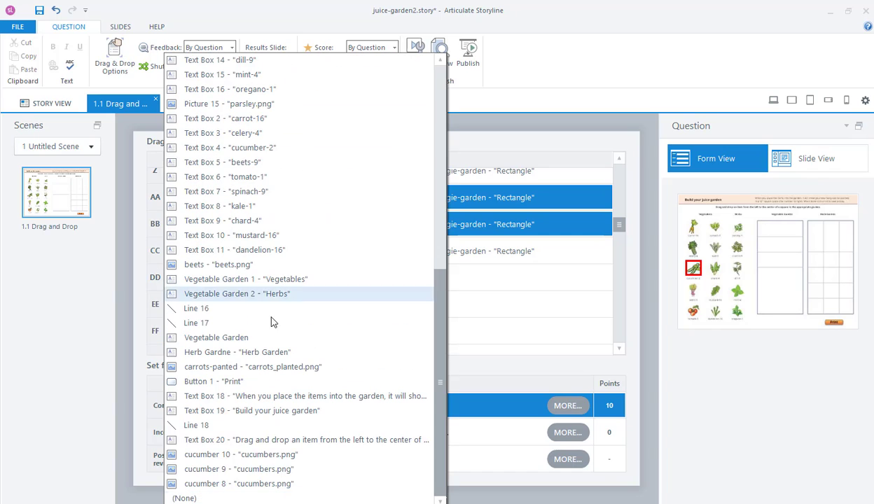
{"action": "left_click", "coordinate": [231, 480]}
{"action": "left_click", "coordinate": [277, 252]}
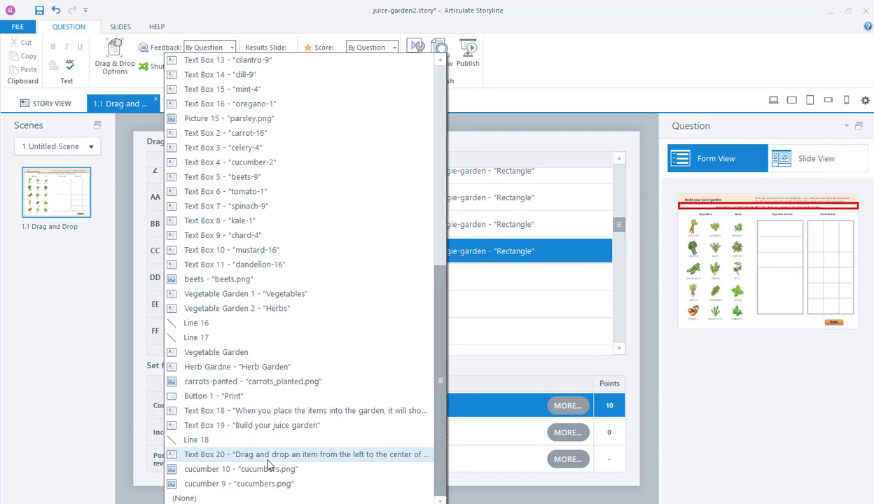
{"action": "left_click", "coordinate": [260, 480]}
Assign cucumber 10 as the drag item in row DD
{"action": "left_click", "coordinate": [284, 280]}
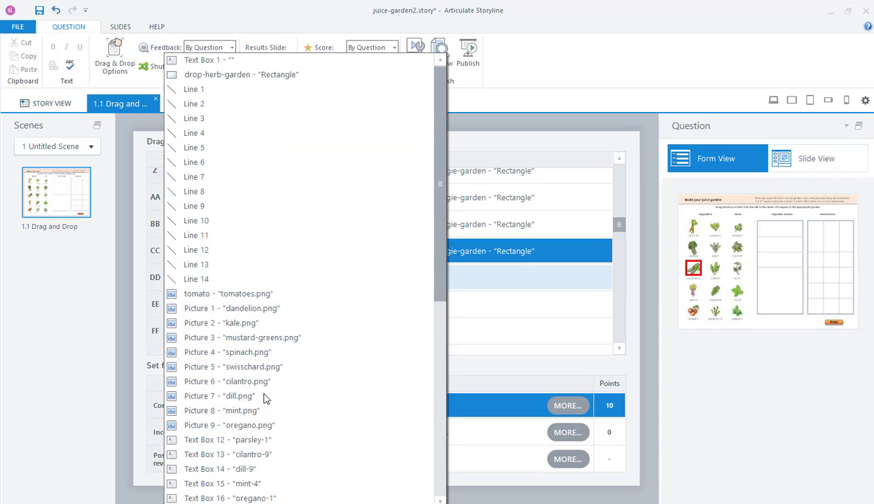
{"action": "scroll", "coordinate": [316, 354], "scroll_direction": "down", "scroll_amount": 6}
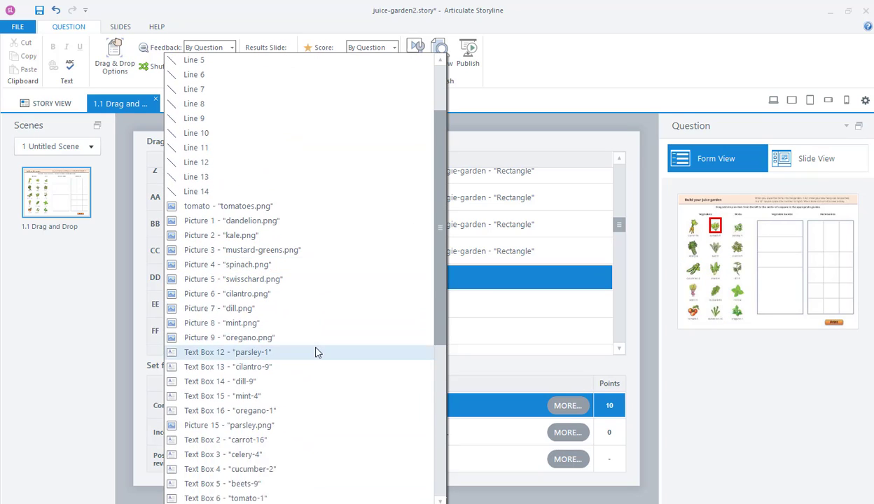
{"action": "scroll", "coordinate": [315, 357], "scroll_direction": "down", "scroll_amount": 3}
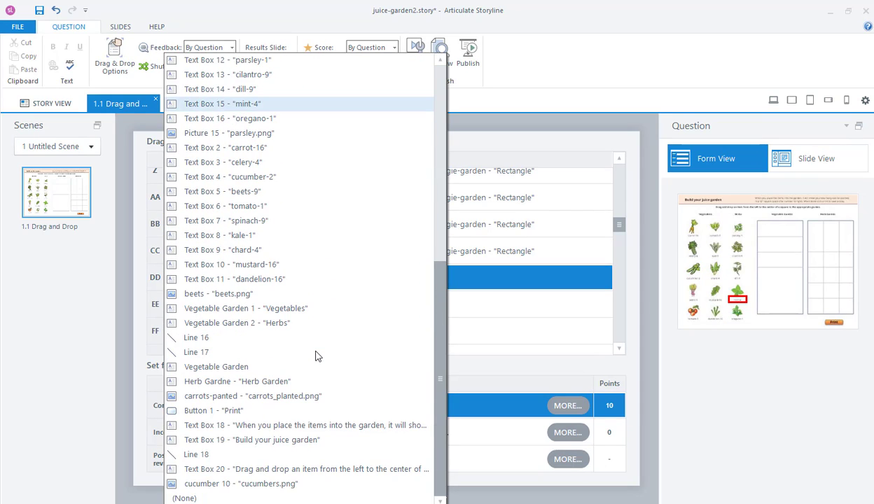
{"action": "left_click", "coordinate": [266, 485]}
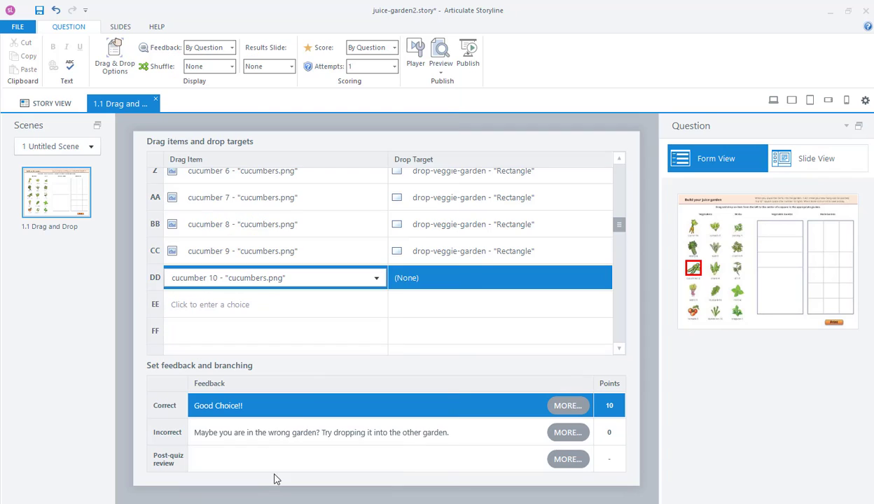
Set drop-veggie-garden as the drop target for cucumber 10 in row DD and save the project
{"action": "left_click", "coordinate": [452, 276]}
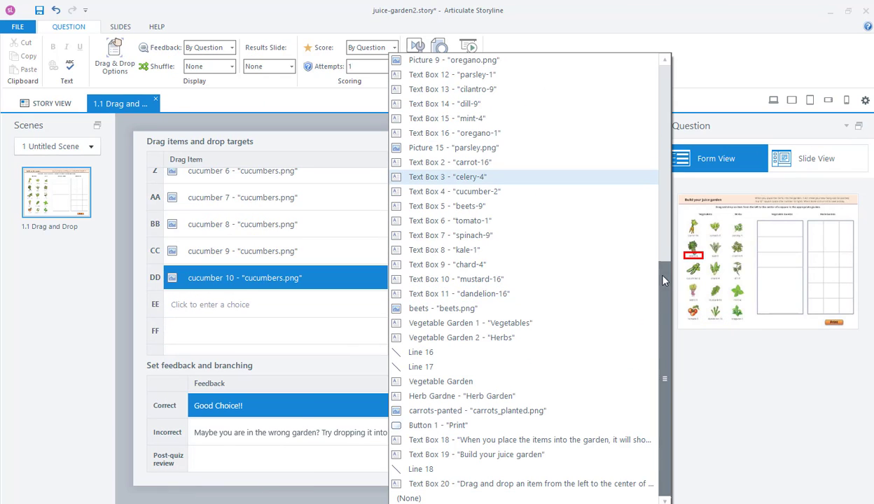
{"action": "left_click_drag", "start_coordinate": [663, 276], "coordinate": [674, 78]}
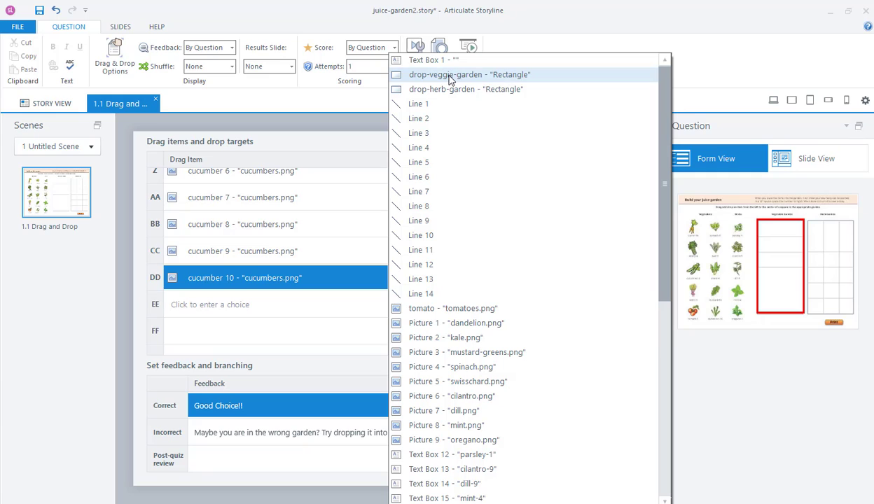
{"action": "left_click", "coordinate": [451, 75]}
{"action": "left_click", "coordinate": [439, 309]}
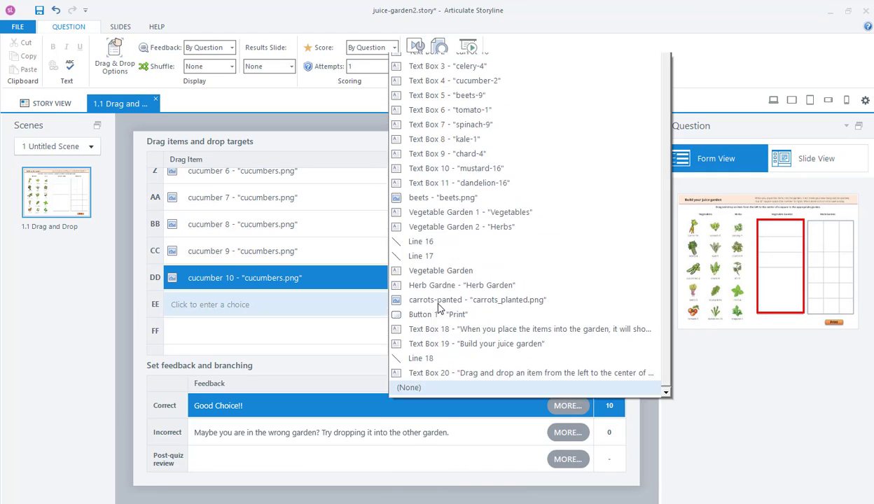
{"action": "left_click", "coordinate": [276, 310]}
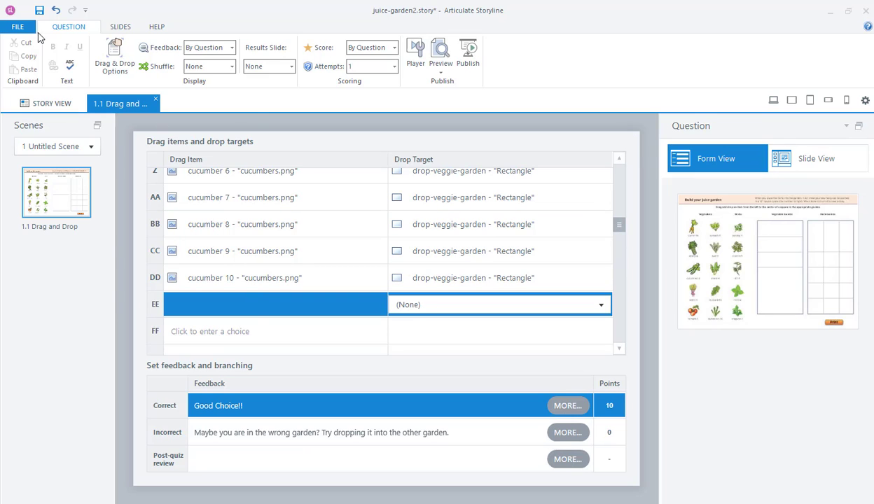
{"action": "left_click", "coordinate": [18, 27]}
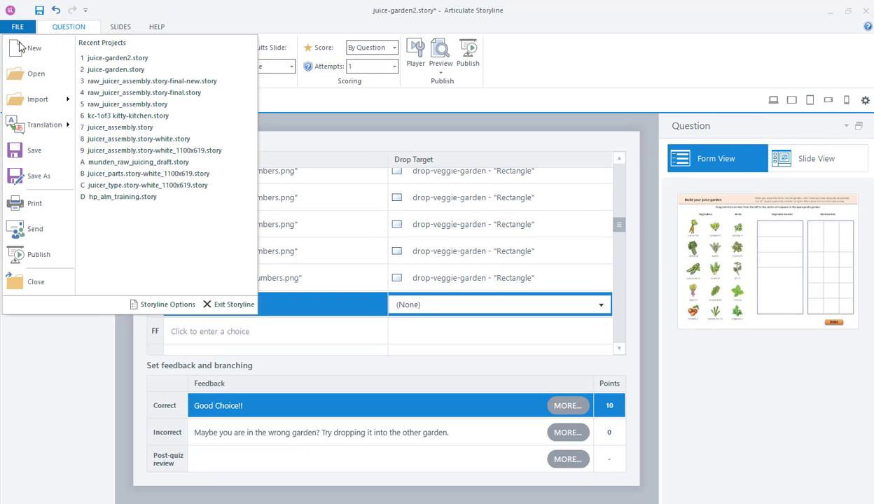
{"action": "left_click", "coordinate": [35, 151]}
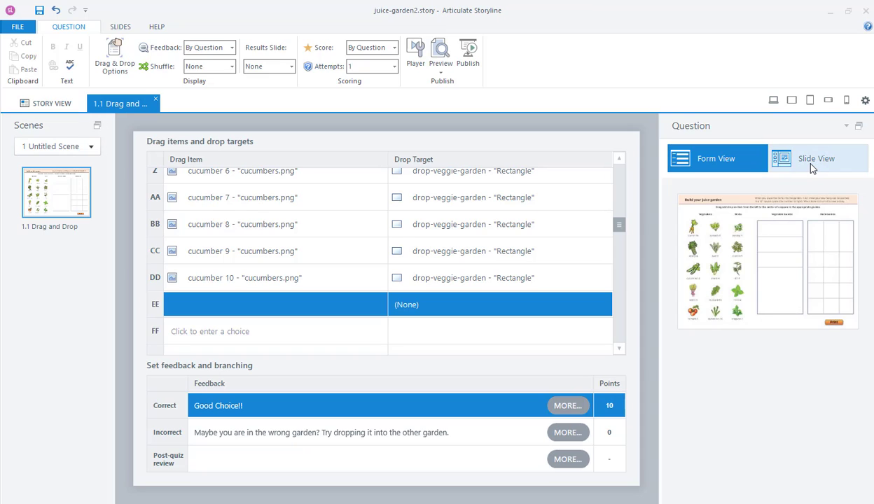
Return the question to Slide View and redock the floating timeline
{"action": "left_click", "coordinate": [811, 168]}
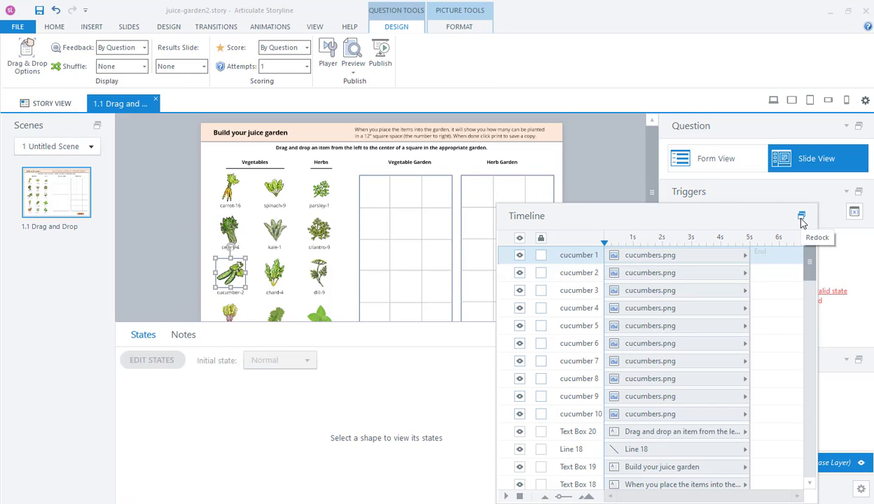
{"action": "left_click", "coordinate": [801, 215]}
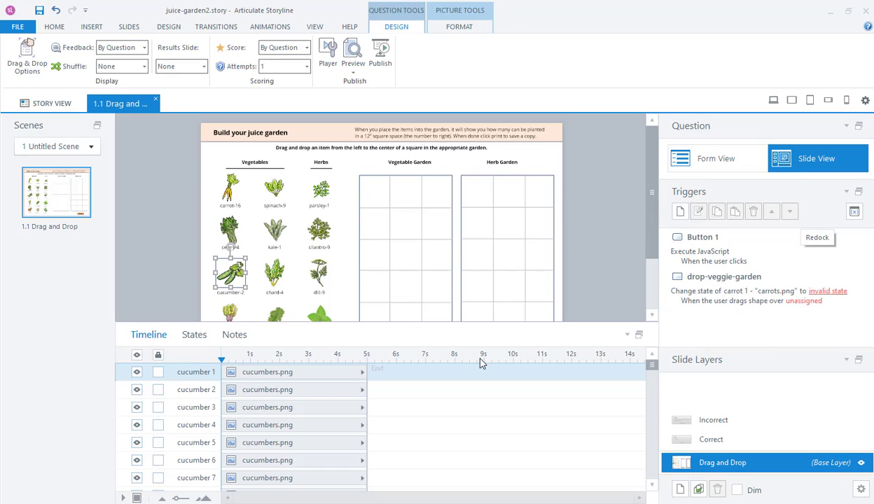
Preview the slide and test planting a cucumber and a carrot in the first column of the Vegetable Garden grid
{"action": "left_click", "coordinate": [54, 27]}
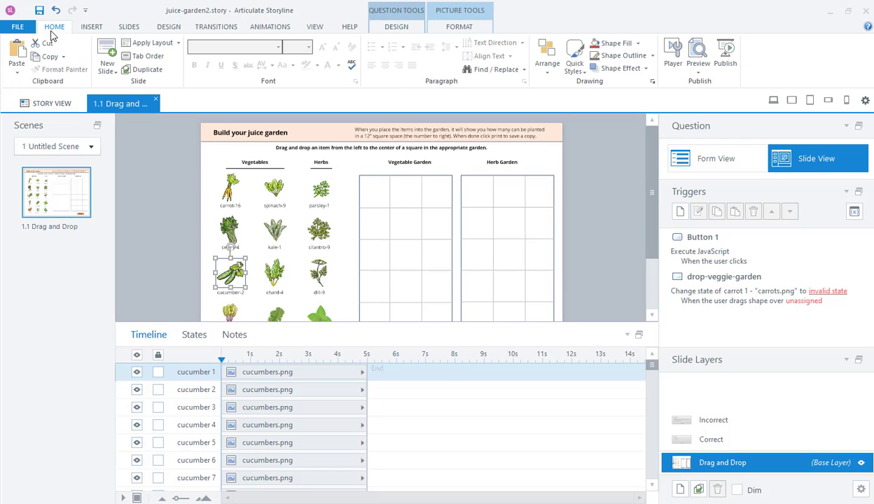
{"action": "left_click", "coordinate": [698, 55]}
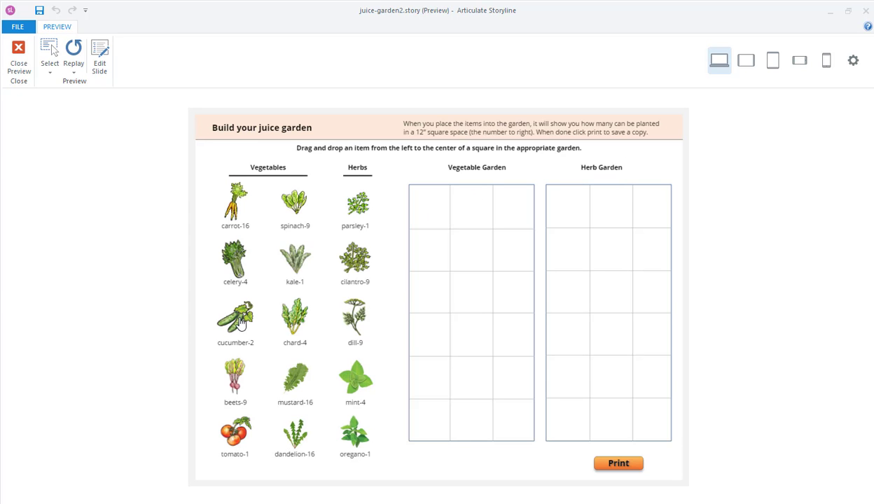
{"action": "left_click_drag", "start_coordinate": [268, 310], "coordinate": [431, 294]}
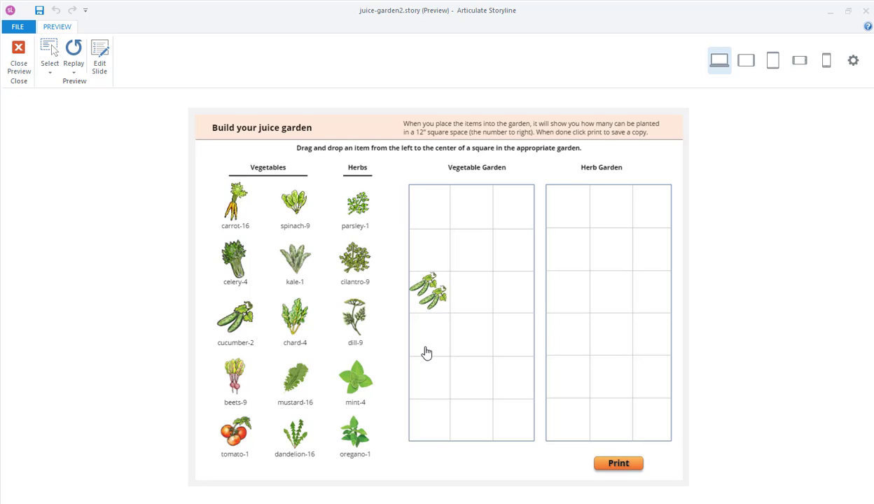
{"action": "left_click_drag", "start_coordinate": [235, 212], "coordinate": [432, 218]}
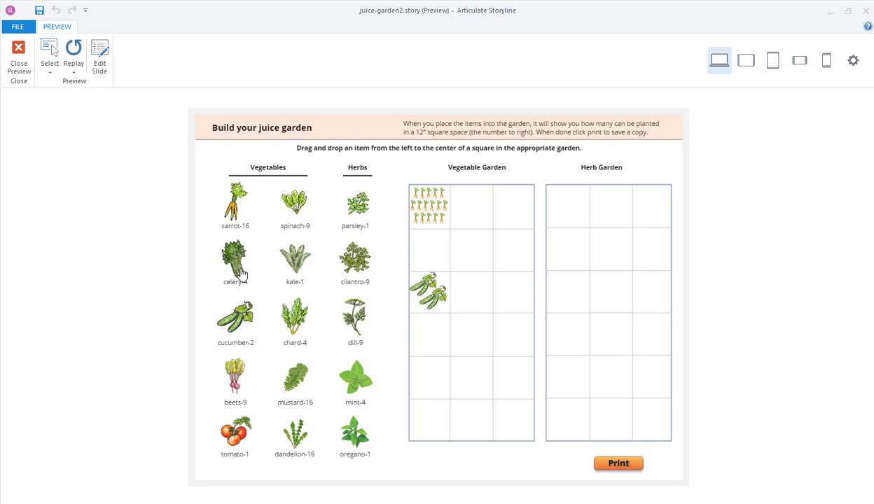